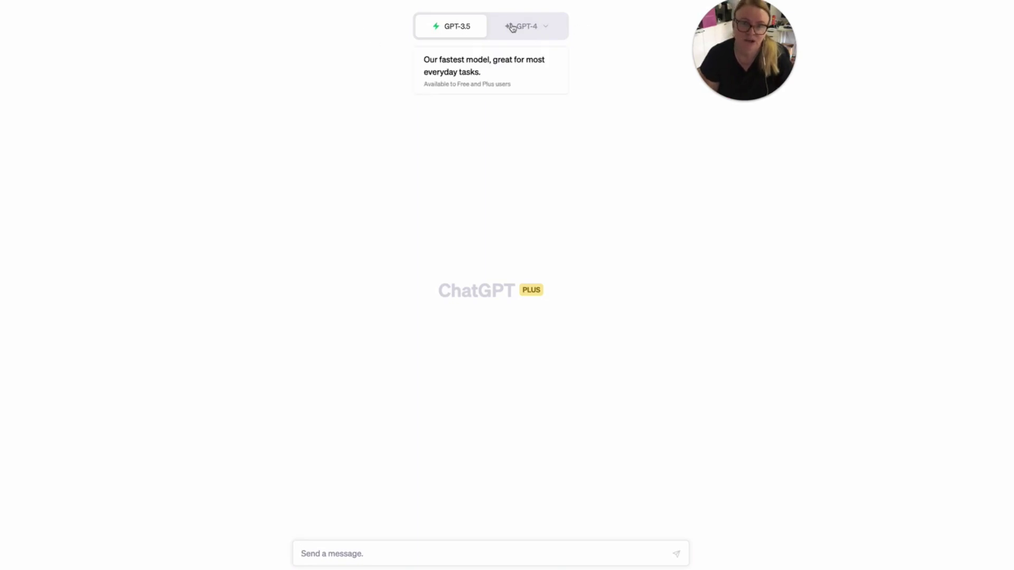
Switch the chat model to GPT-4 with Plugins (Beta) on, showing three enabled plugins.
{"action": "mouse_move", "coordinate": [528, 28]}
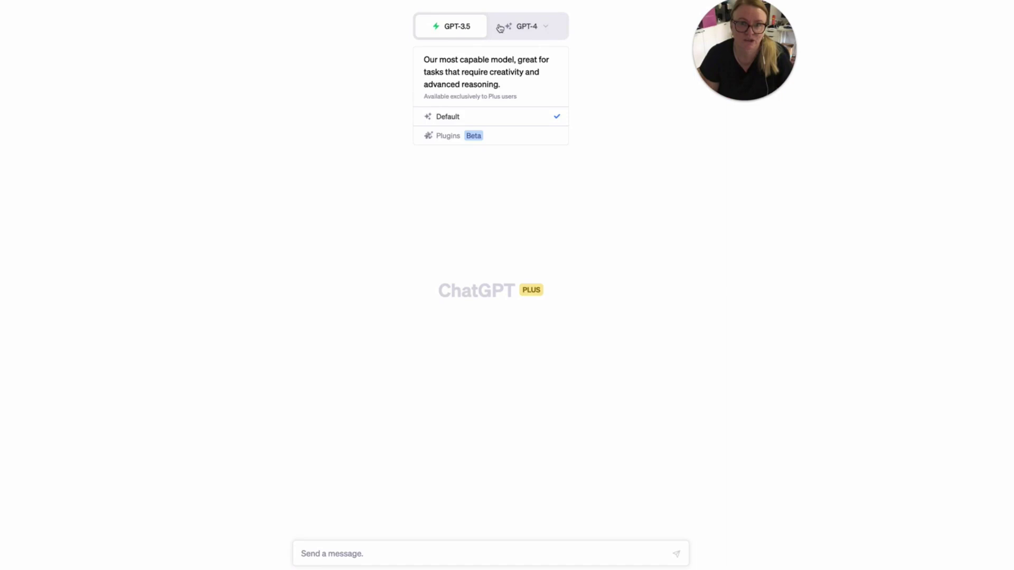
{"action": "mouse_move", "coordinate": [431, 31]}
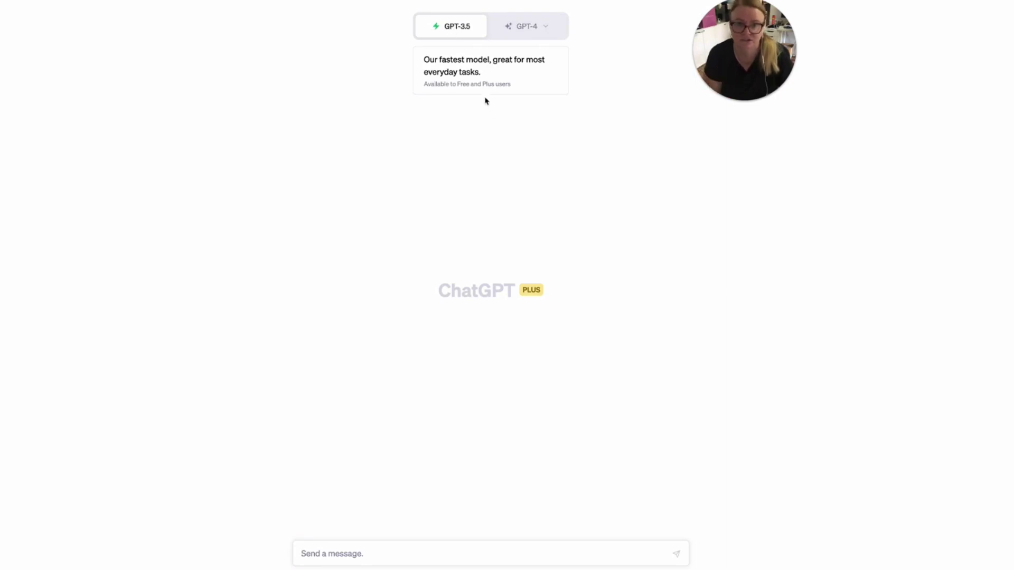
{"action": "mouse_move", "coordinate": [522, 29]}
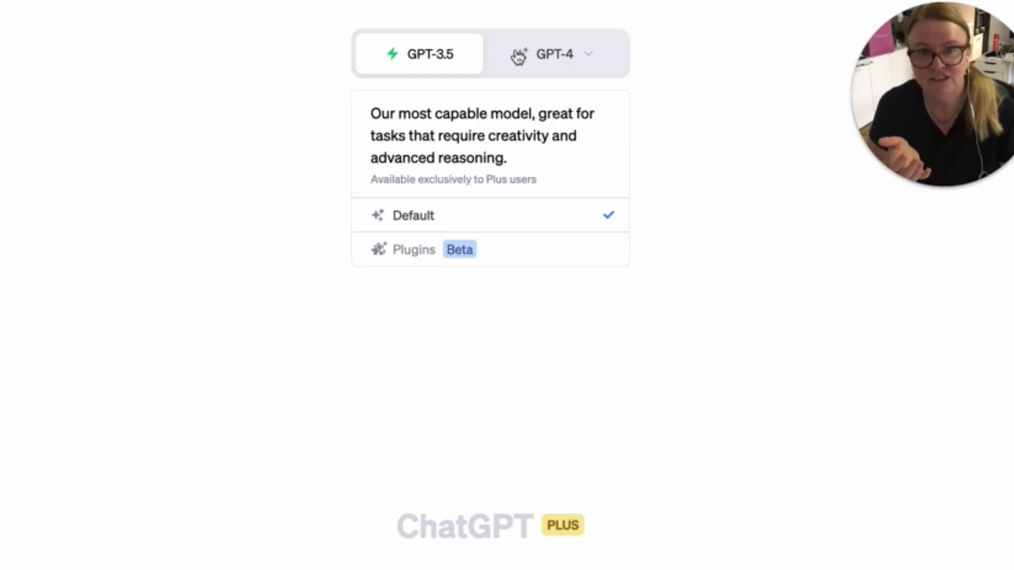
{"action": "left_click", "coordinate": [407, 249]}
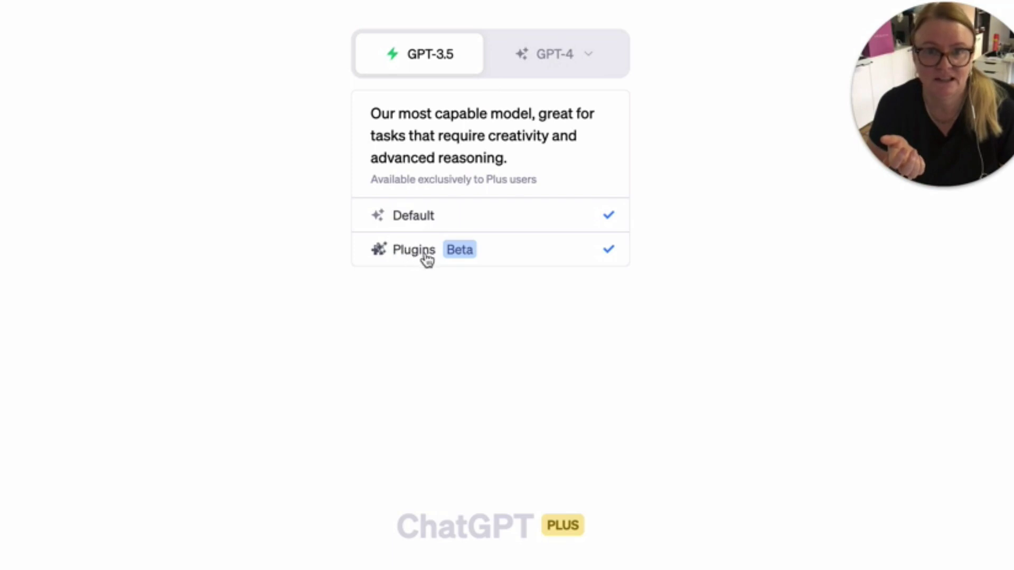
{"action": "left_click", "coordinate": [551, 63]}
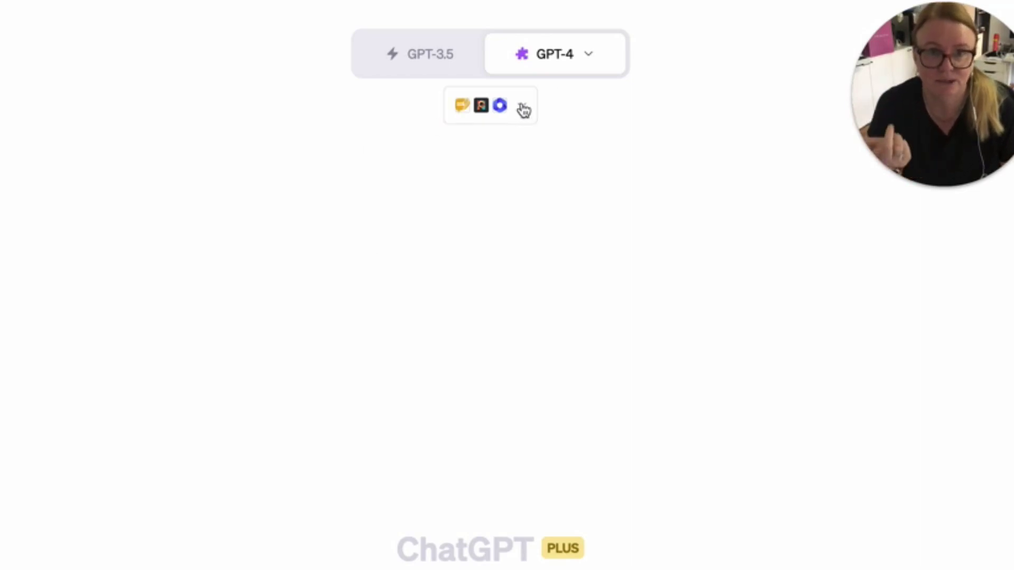
{"action": "left_click", "coordinate": [633, 85]}
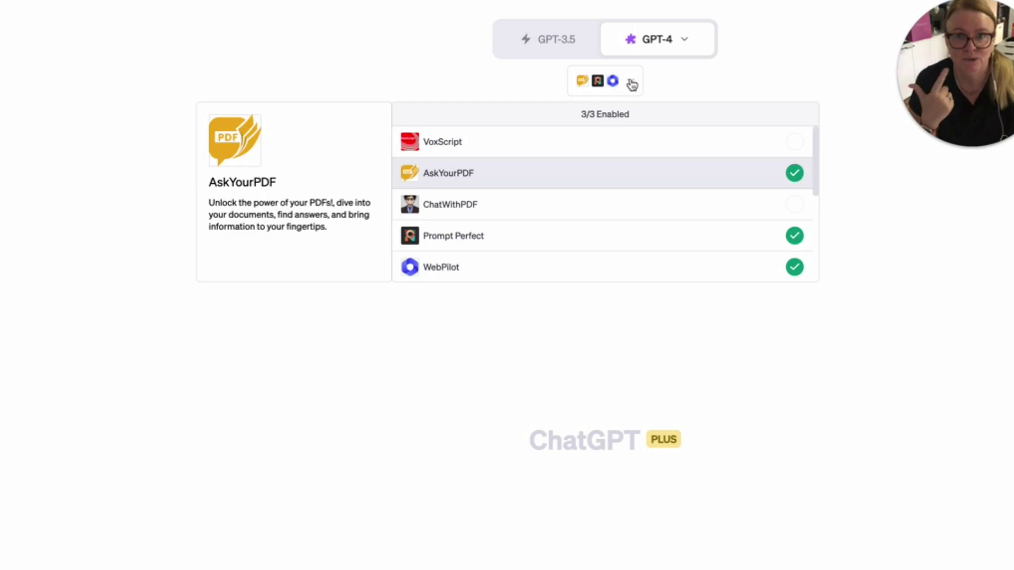
{"action": "scroll", "coordinate": [656, 231], "scroll_direction": "down", "scroll_amount": 3}
{"action": "scroll", "coordinate": [656, 230], "scroll_direction": "down", "scroll_amount": 2}
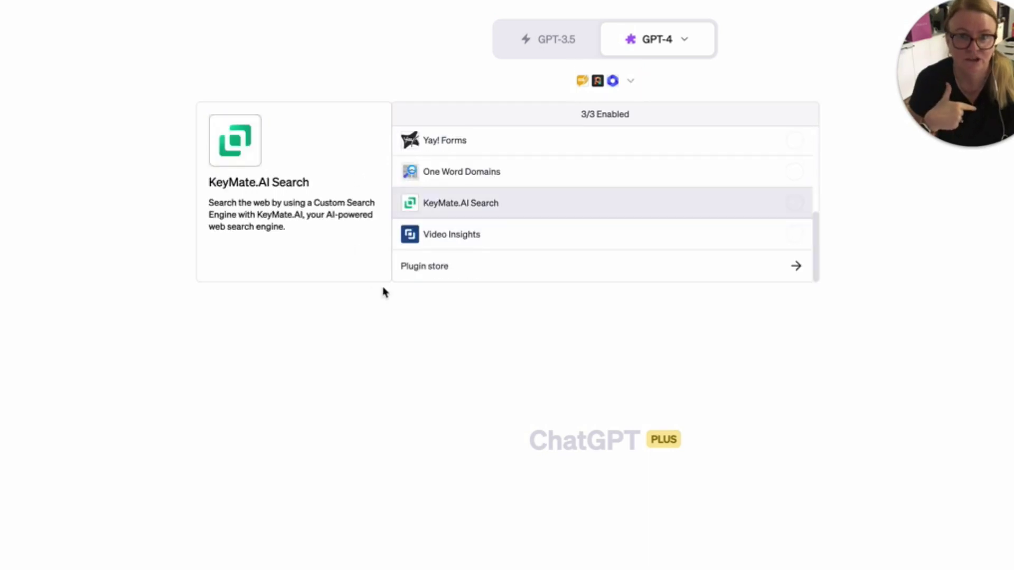
{"action": "left_click", "coordinate": [431, 269]}
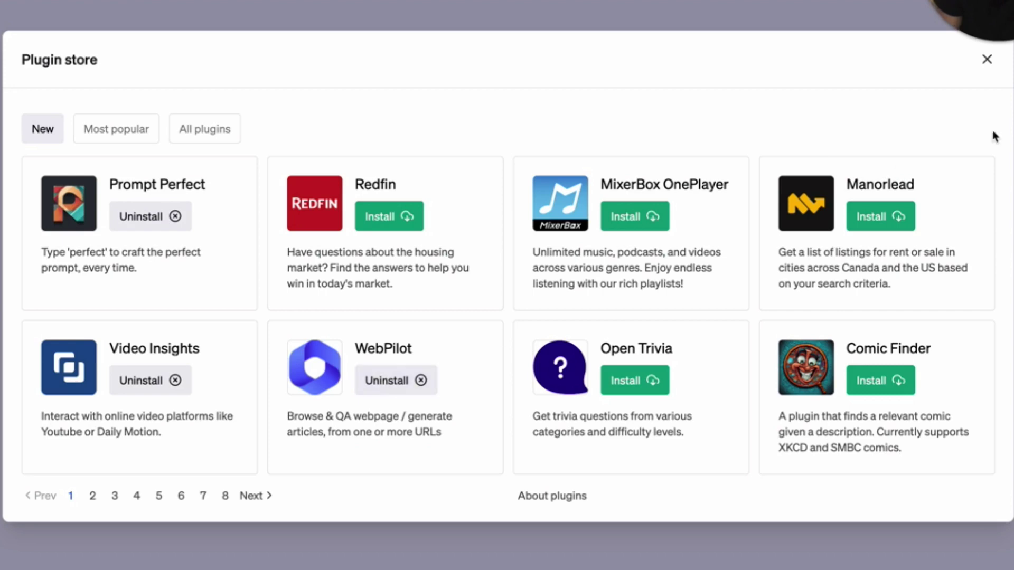
{"action": "left_click", "coordinate": [987, 60]}
Try enabling KeyMate.AI Search from the plugin list, which hits the three-plugin limit.
{"action": "left_click", "coordinate": [562, 97]}
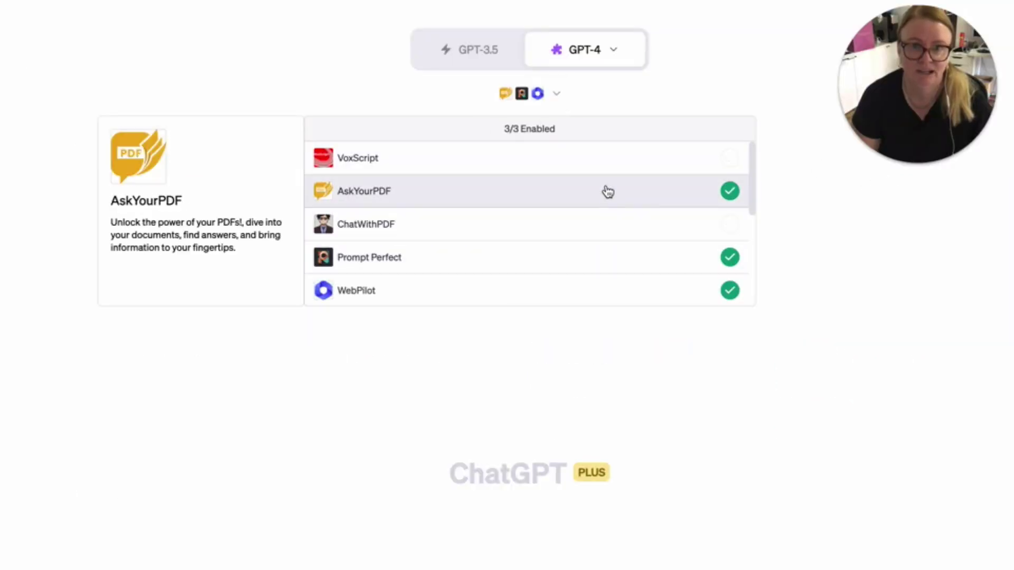
{"action": "scroll", "coordinate": [605, 264], "scroll_direction": "down", "scroll_amount": 2}
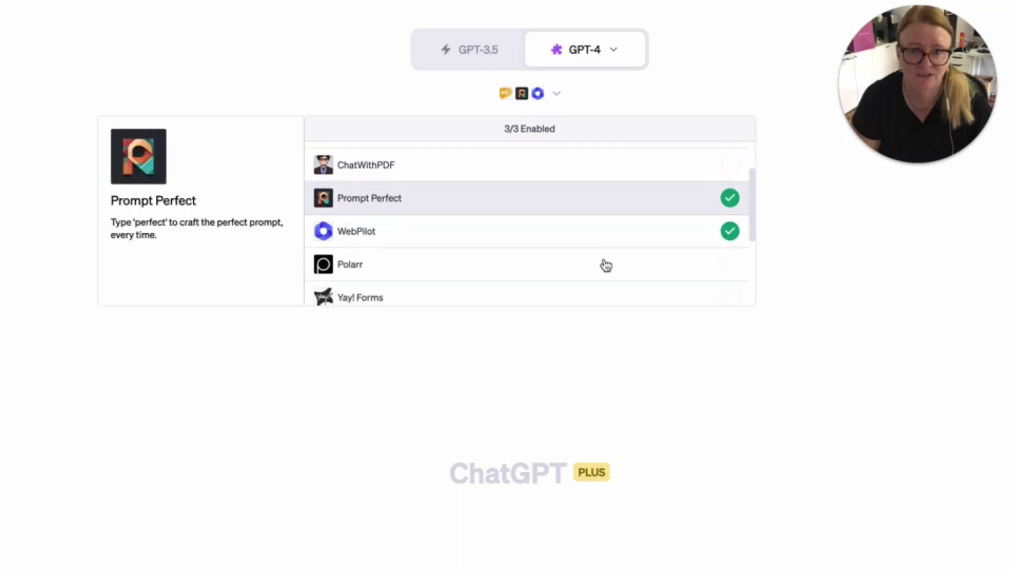
{"action": "scroll", "coordinate": [602, 265], "scroll_direction": "up", "scroll_amount": 2}
{"action": "scroll", "coordinate": [522, 219], "scroll_direction": "down", "scroll_amount": 3}
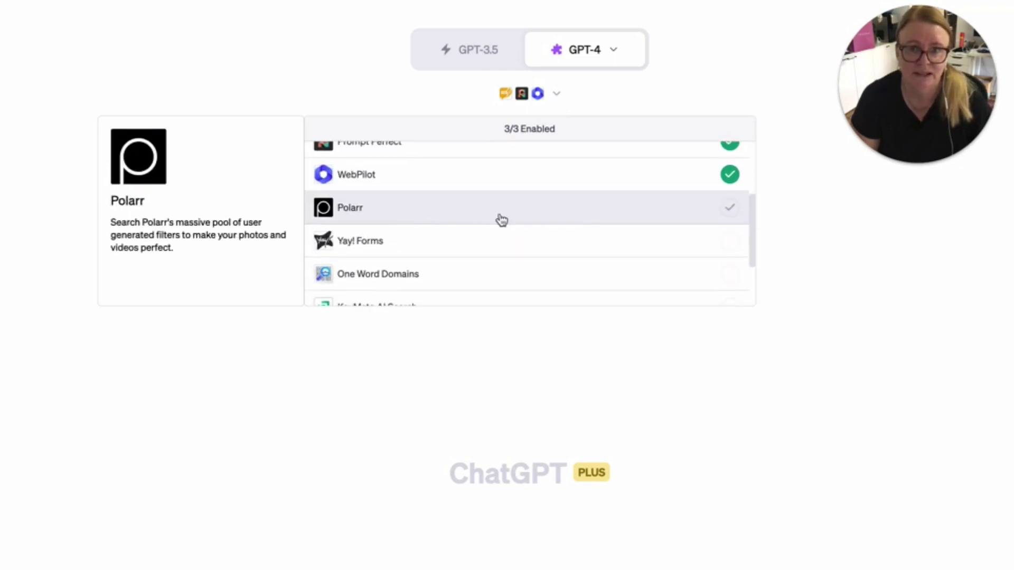
{"action": "scroll", "coordinate": [500, 220], "scroll_direction": "down", "scroll_amount": 2}
{"action": "scroll", "coordinate": [528, 231], "scroll_direction": "down", "scroll_amount": 1}
{"action": "left_click", "coordinate": [487, 231]}
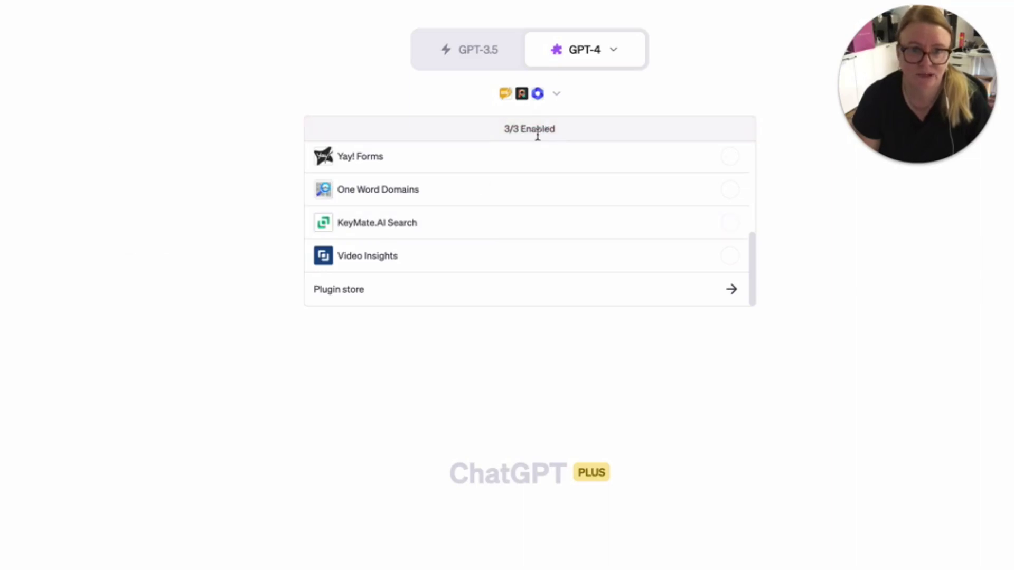
Disable Prompt Perfect and enable KeyMate.AI Search in its place.
{"action": "scroll", "coordinate": [569, 206], "scroll_direction": "up", "scroll_amount": 5}
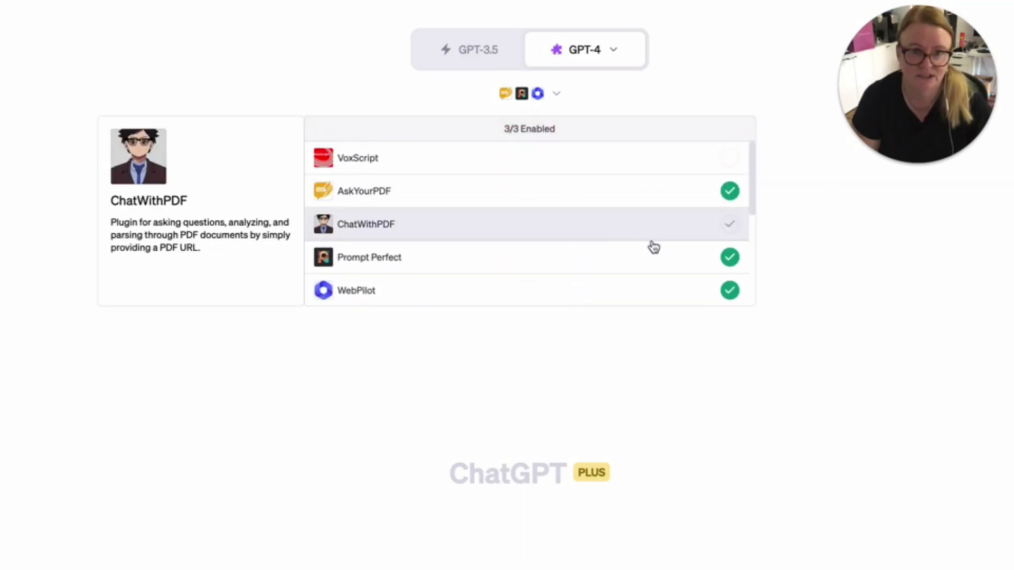
{"action": "left_click", "coordinate": [639, 255]}
{"action": "scroll", "coordinate": [563, 235], "scroll_direction": "down", "scroll_amount": 5}
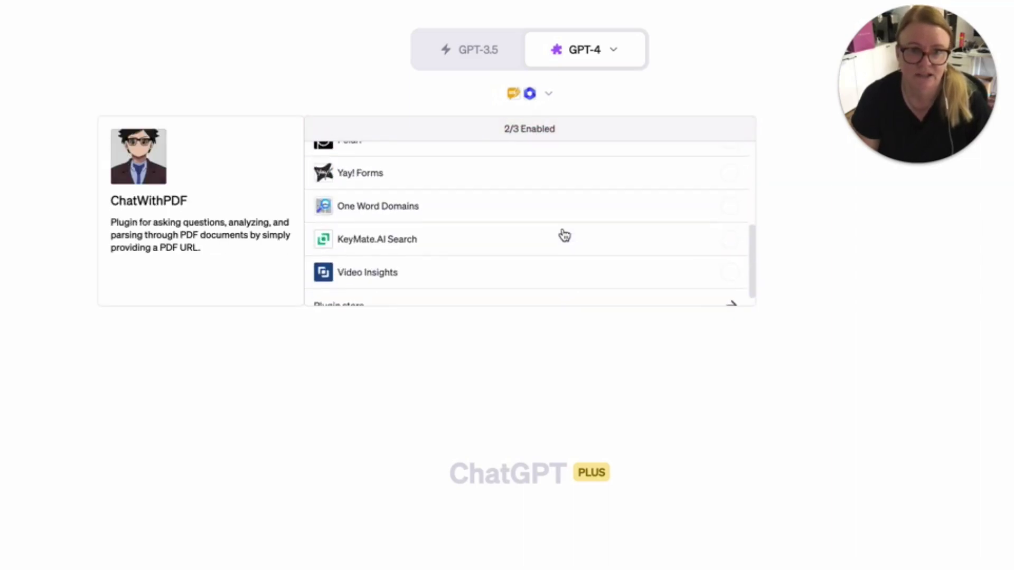
{"action": "left_click", "coordinate": [479, 233]}
{"action": "scroll", "coordinate": [480, 233], "scroll_direction": "up", "scroll_amount": 5}
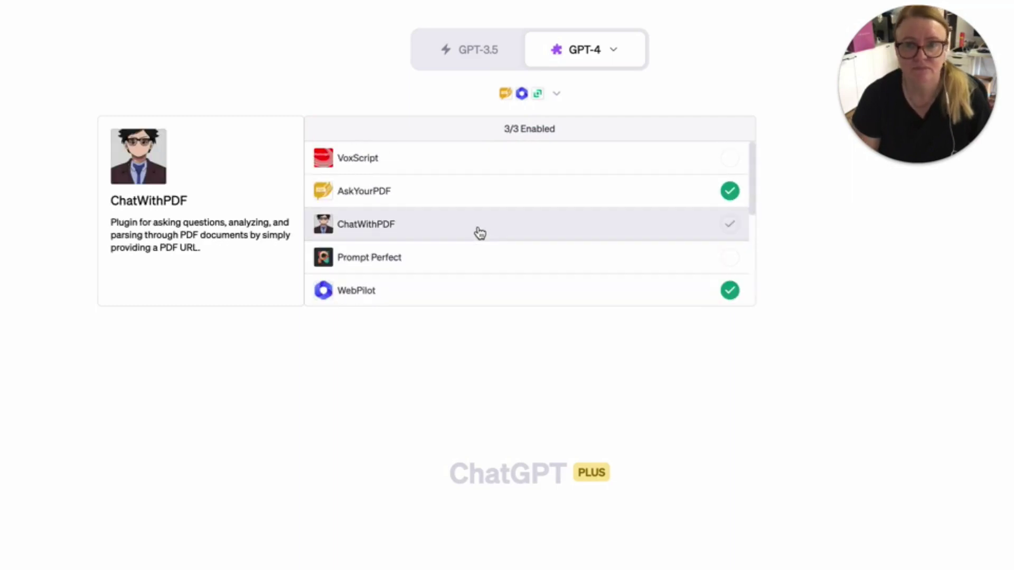
{"action": "scroll", "coordinate": [502, 251], "scroll_direction": "down", "scroll_amount": 2}
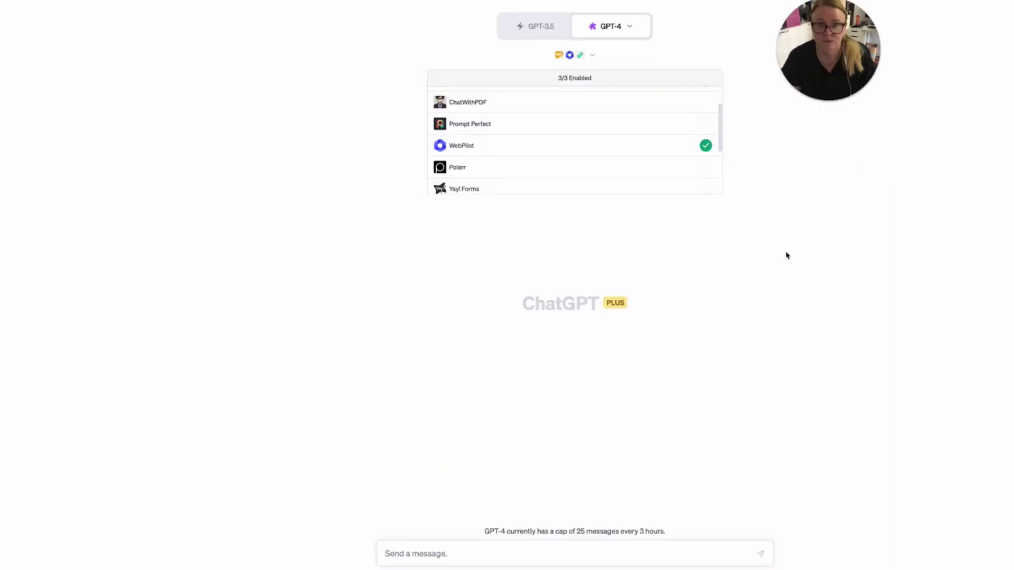
Close the plugin list and open Elite Agent's 'Rent bidding legislation could prove problematic' article.
{"action": "left_click", "coordinate": [453, 9]}
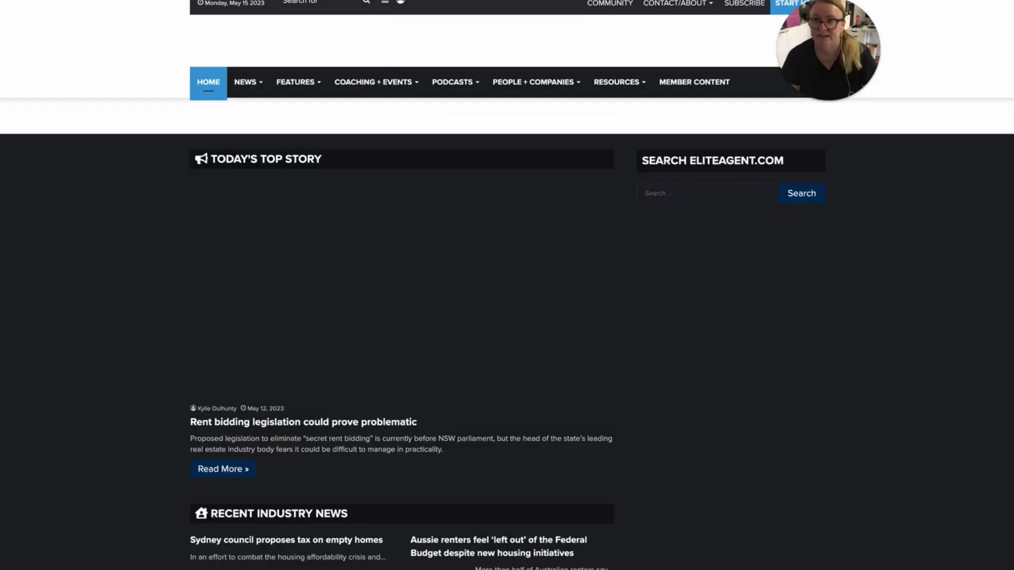
{"action": "mouse_move", "coordinate": [557, 142]}
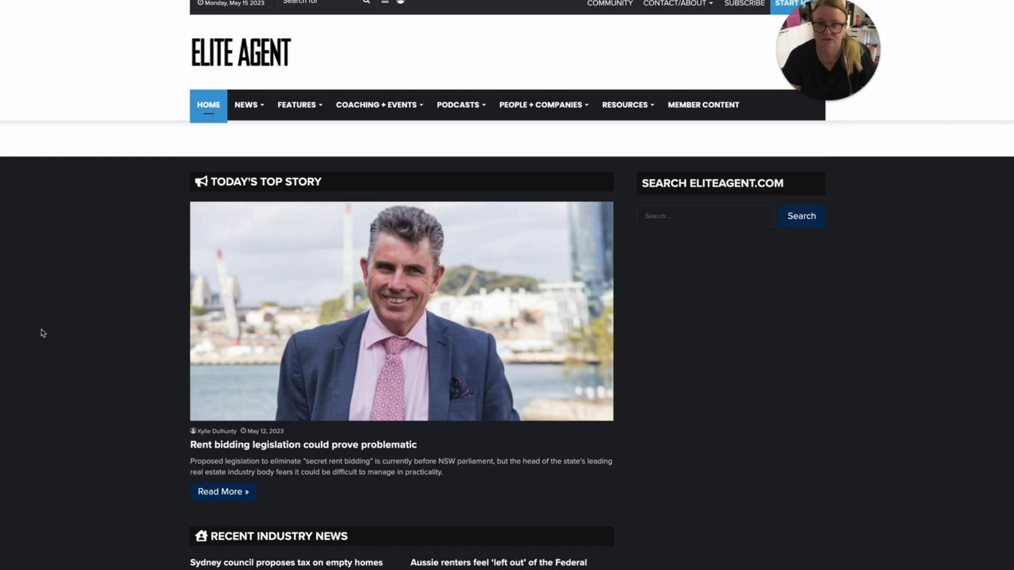
{"action": "scroll", "coordinate": [125, 403], "scroll_direction": "down", "scroll_amount": 1}
{"action": "scroll", "coordinate": [132, 392], "scroll_direction": "down", "scroll_amount": 3}
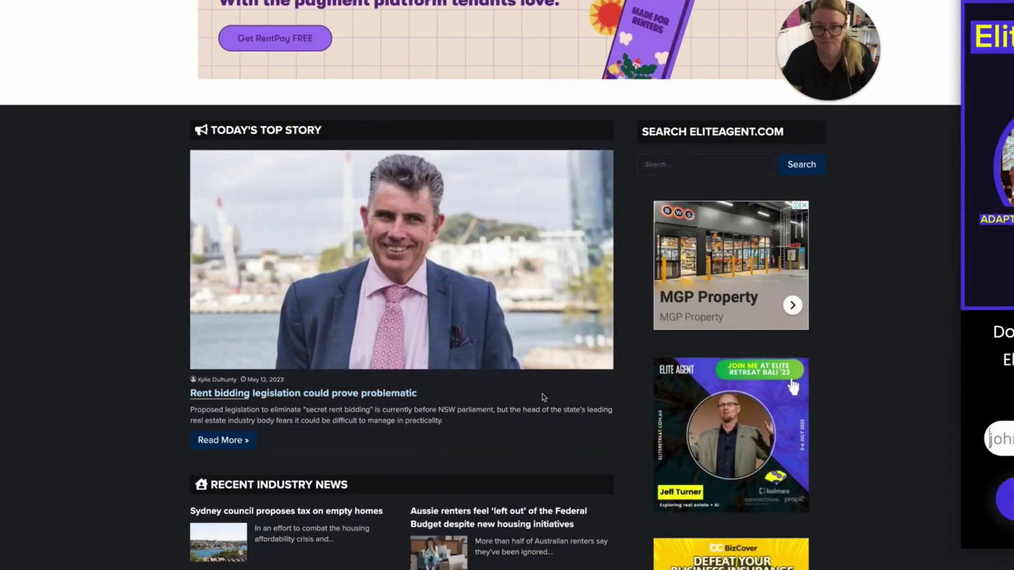
{"action": "left_click", "coordinate": [288, 394]}
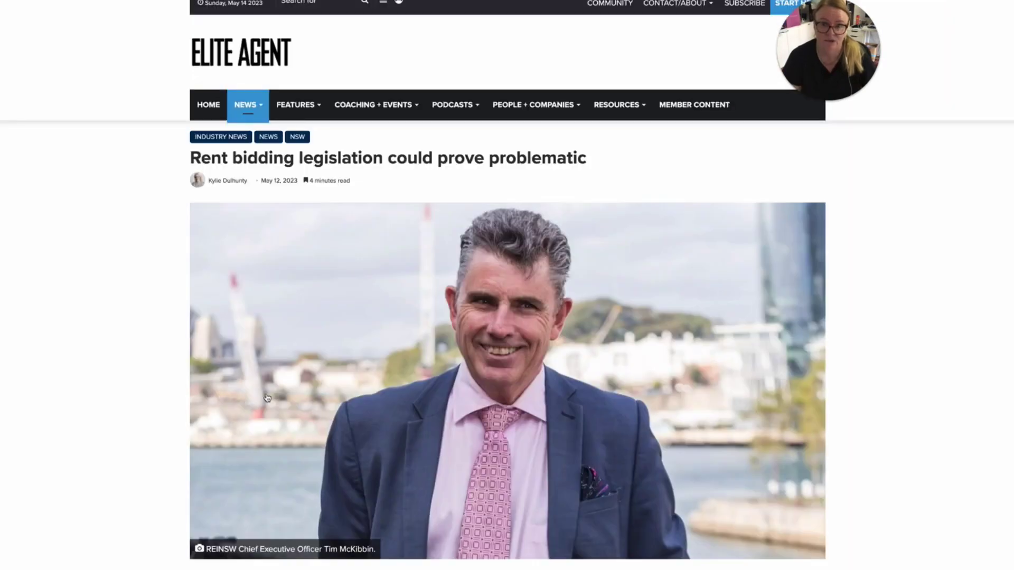
{"action": "scroll", "coordinate": [82, 383], "scroll_direction": "down", "scroll_amount": 2}
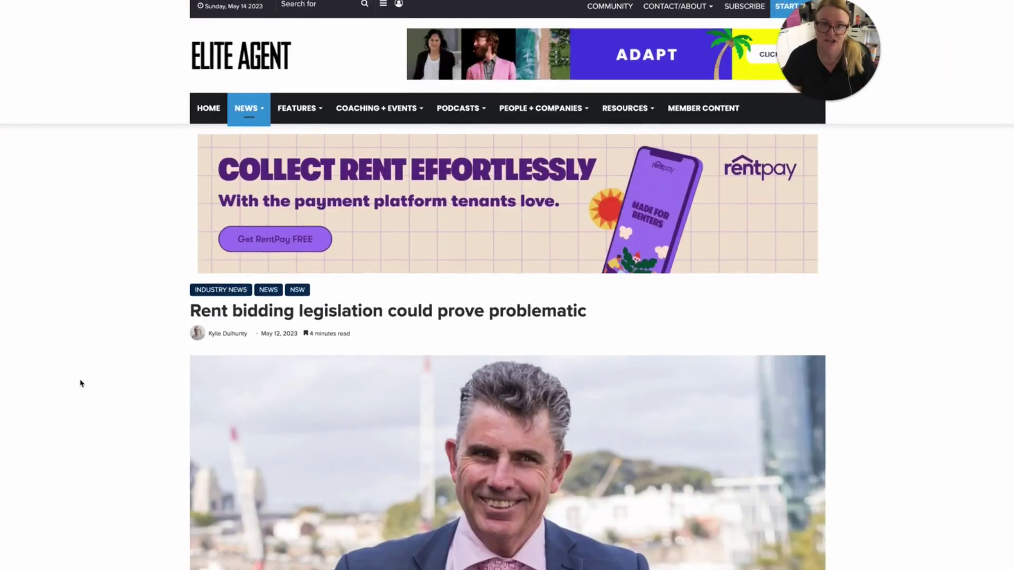
{"action": "scroll", "coordinate": [82, 383], "scroll_direction": "down", "scroll_amount": 5}
{"action": "scroll", "coordinate": [81, 383], "scroll_direction": "down", "scroll_amount": 5}
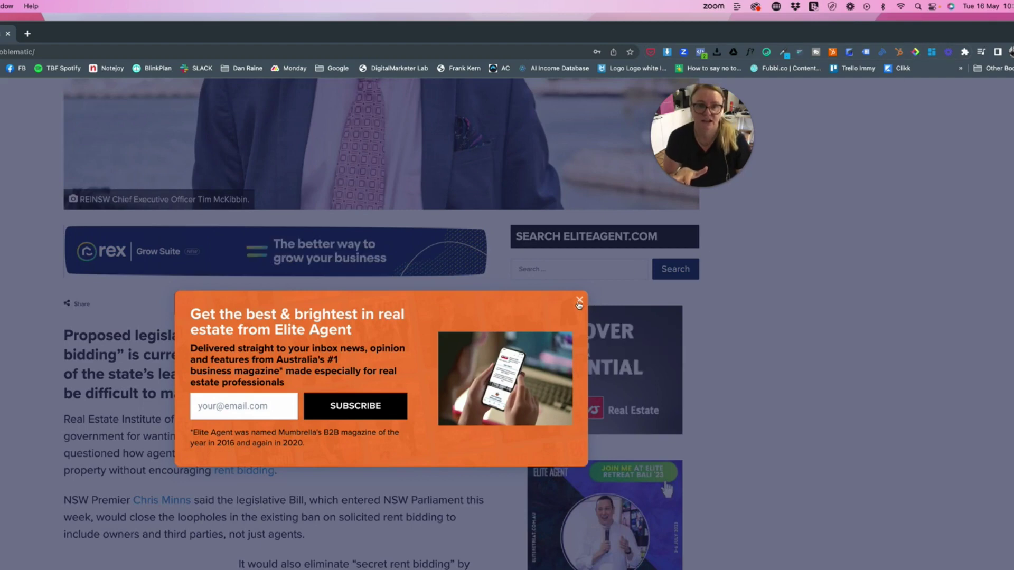
Clear the newsletter pop-up and Summary AI panel, then select and copy the article's URL.
{"action": "left_click", "coordinate": [580, 300]}
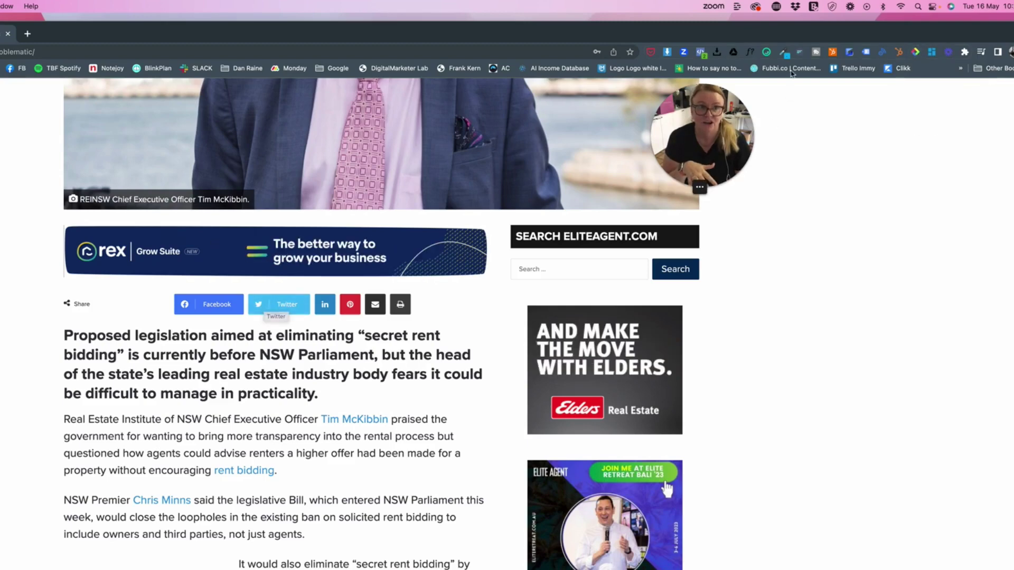
{"action": "left_click", "coordinate": [801, 53]}
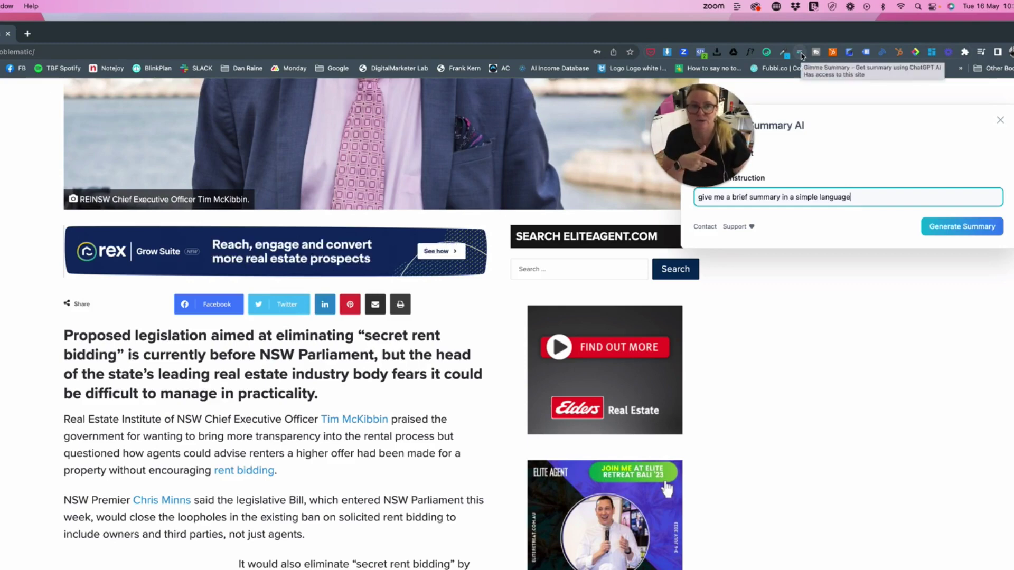
{"action": "triple_click", "coordinate": [919, 119]}
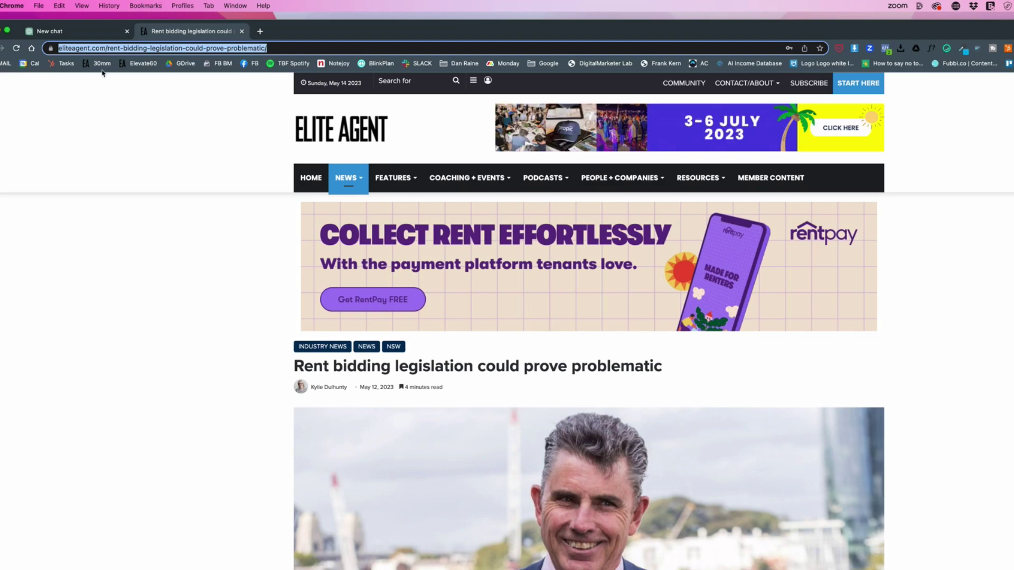
In the new chat, request the article's 5 most important bullet points, pasting its URL.
{"action": "left_click", "coordinate": [66, 35]}
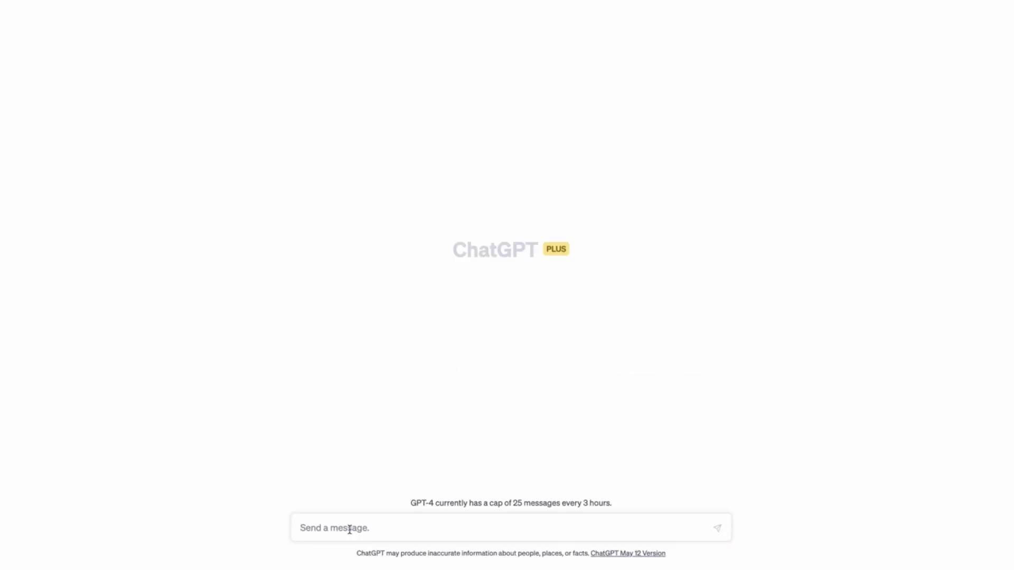
{"action": "type", "text": "ca"}
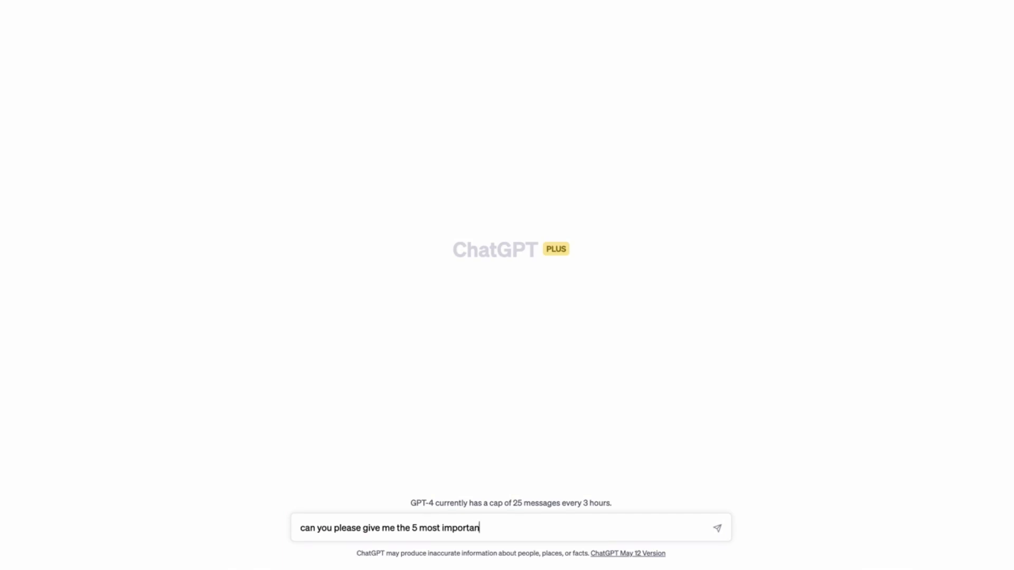
{"action": "type", "text": "t points for this article:"}
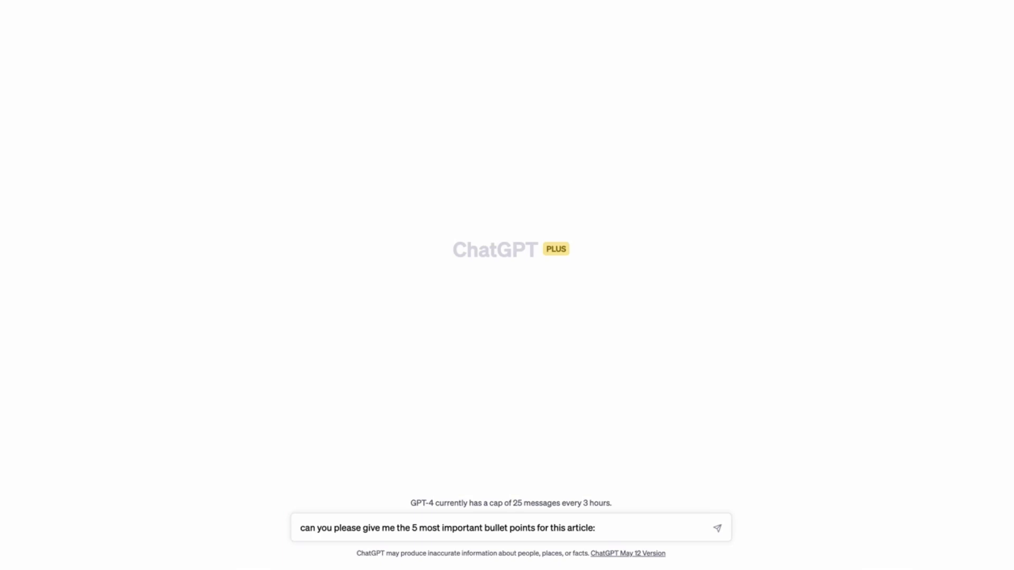
{"action": "type", "text": "https://eliteagent.com/rent-bidding-legislation-could-prove-problematic/"}
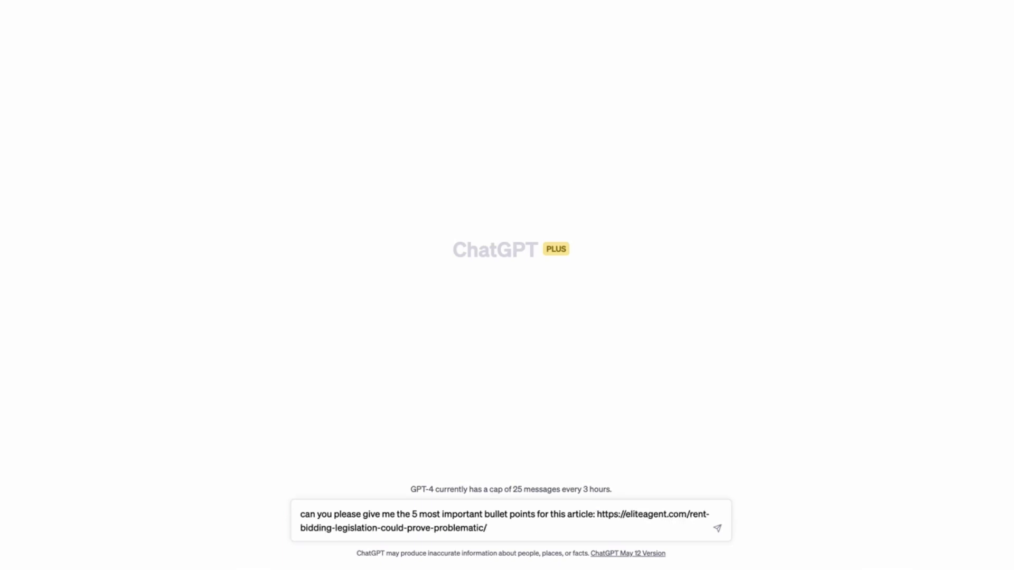
{"action": "key", "text": "Return"}
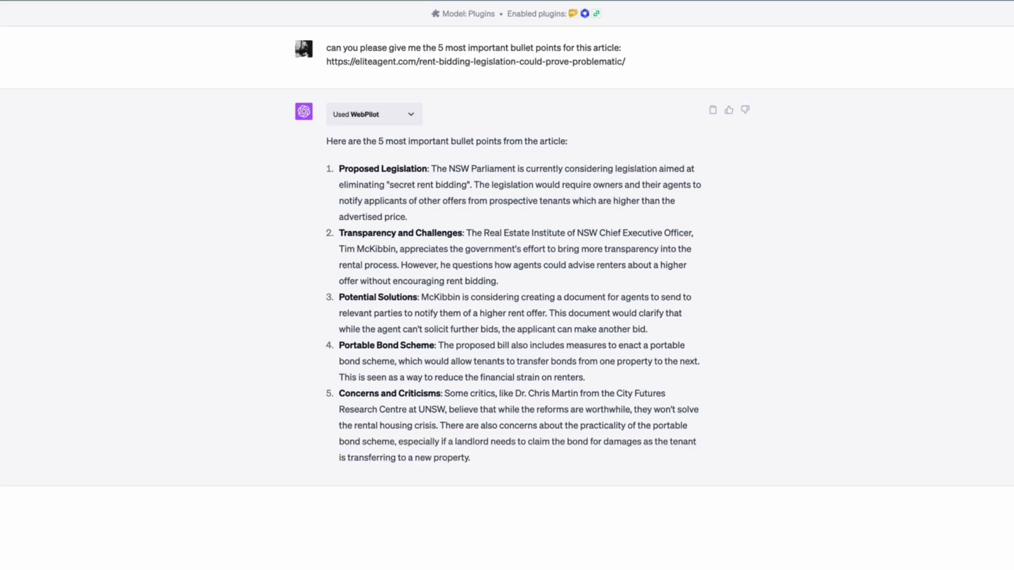
Ask for an engaging 1-minute TikTok video script based on this article.
{"action": "type", "text": "could "}
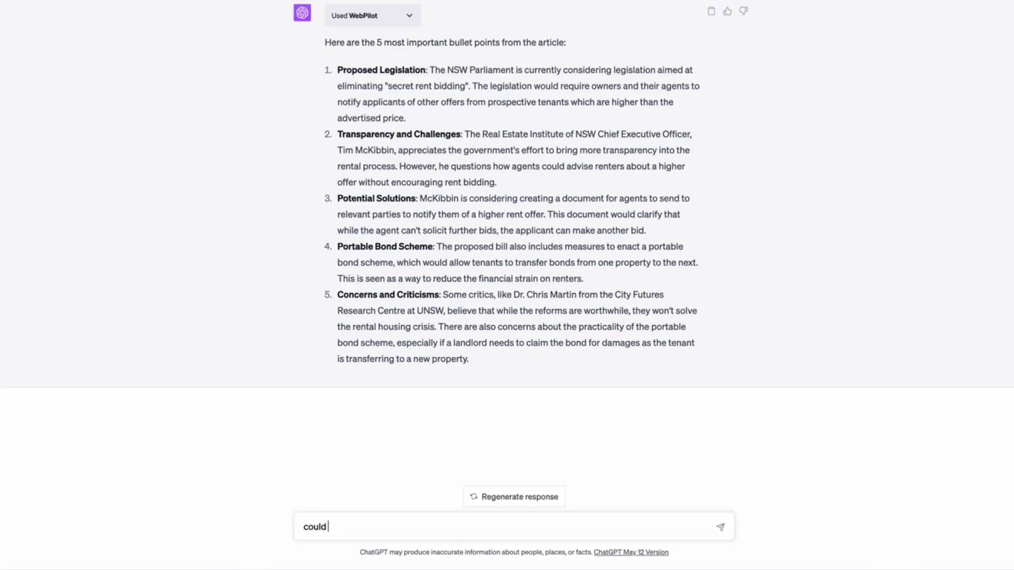
{"action": "type", "text": "you please give me a 1 minute t"}
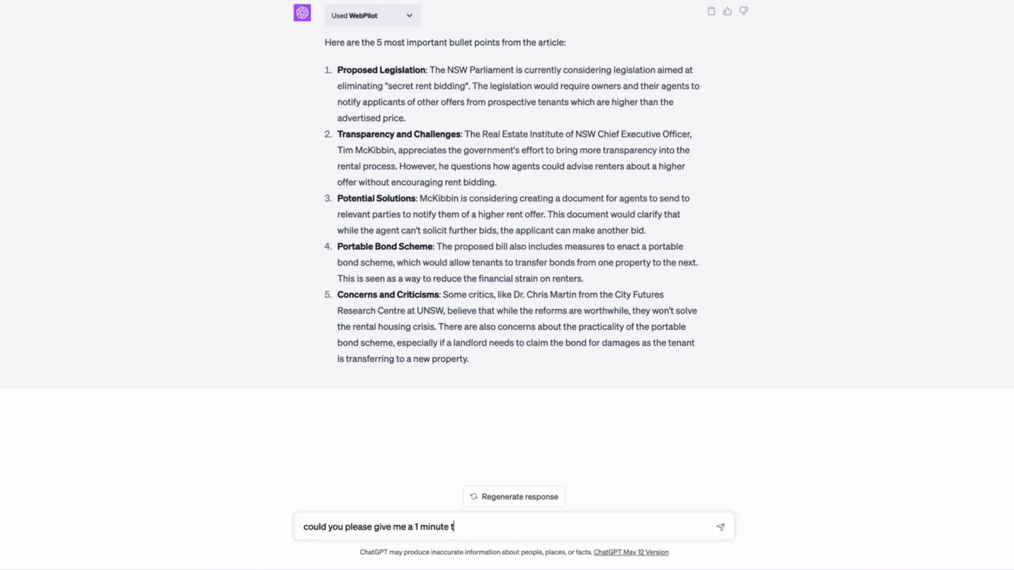
{"action": "key", "text": "BackSpace"}
{"action": "type", "text": "video script for tiko"}
{"action": "key", "text": "BackSpace"}
{"action": "type", "text": "tok from t"}
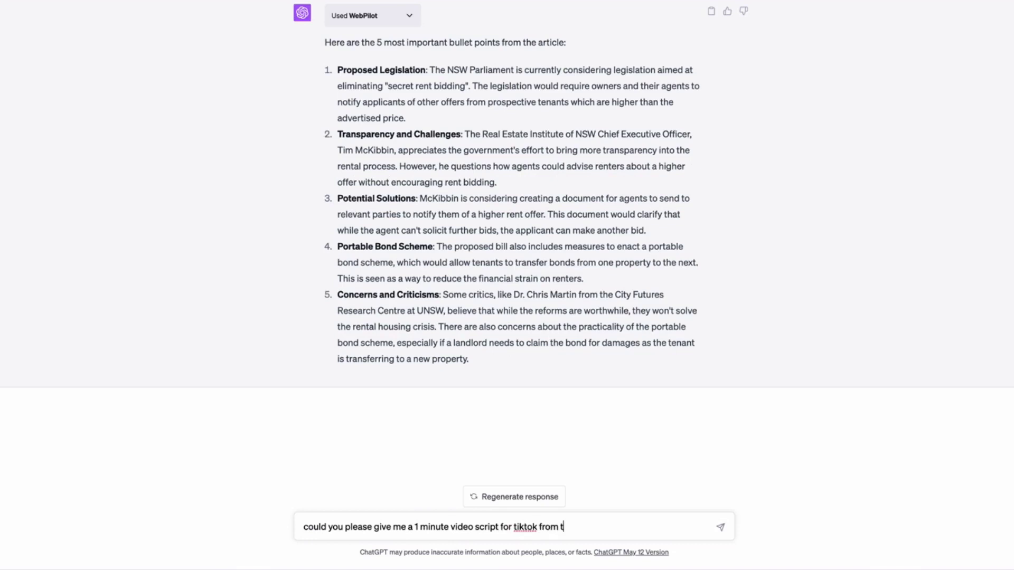
{"action": "type", "text": "his article, and please make "}
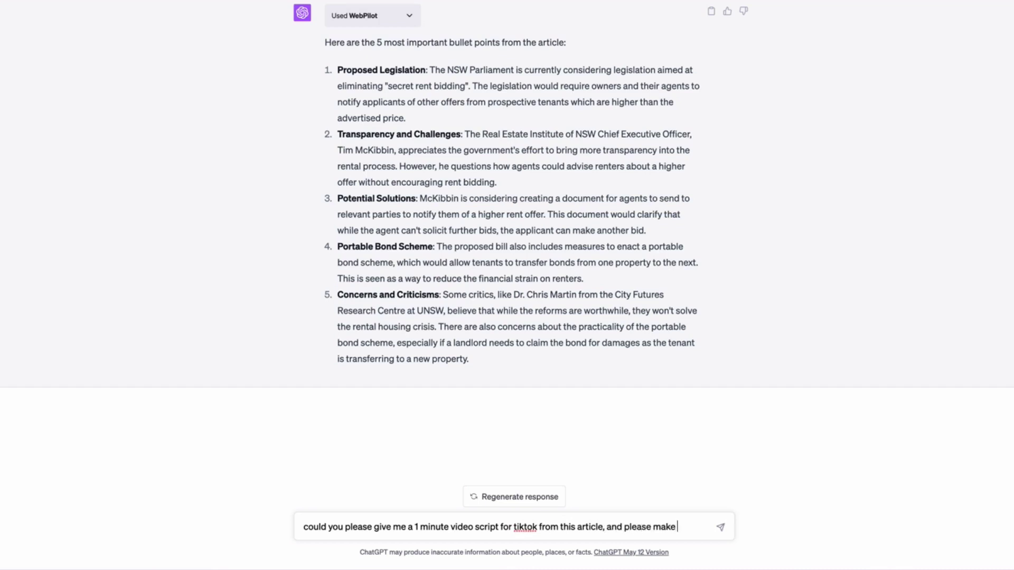
{"action": "type", "text": "it engaging"}
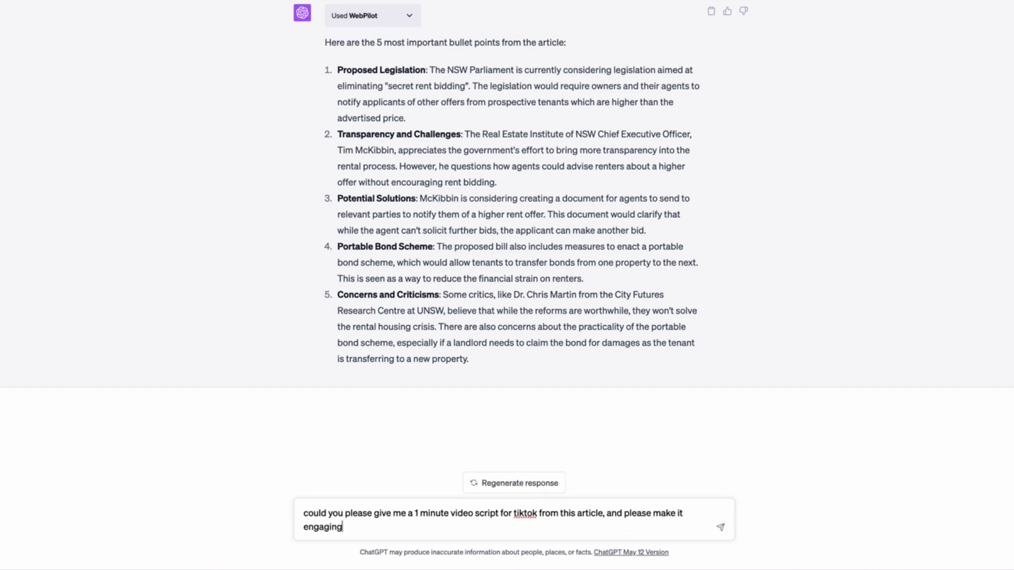
{"action": "key", "text": "Return"}
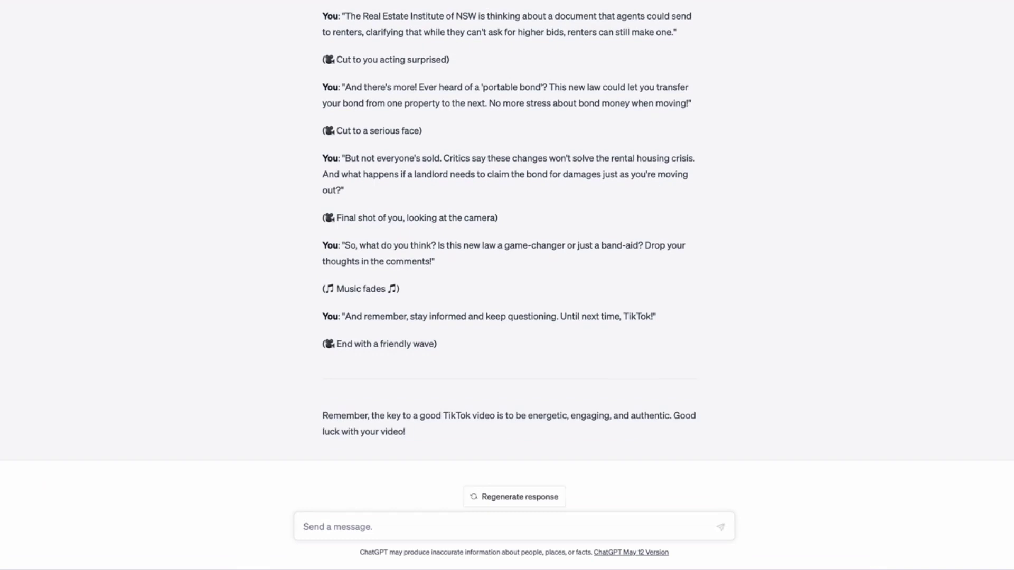
Request the script again as narration only, for 25-50 year old real estate agents.
{"action": "type", "text": "Could you please give "}
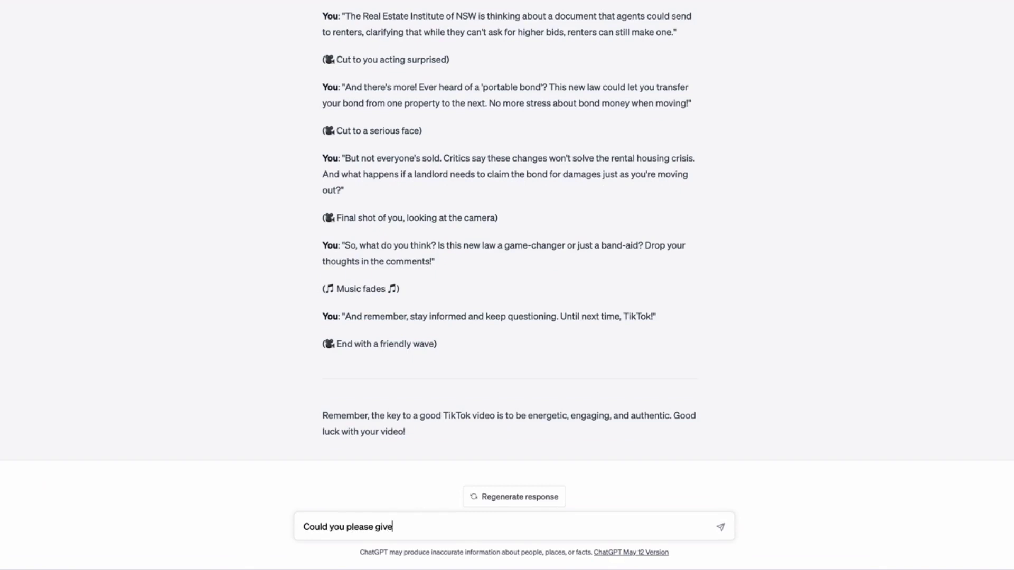
{"action": "type", "text": "this to me again, but for an"}
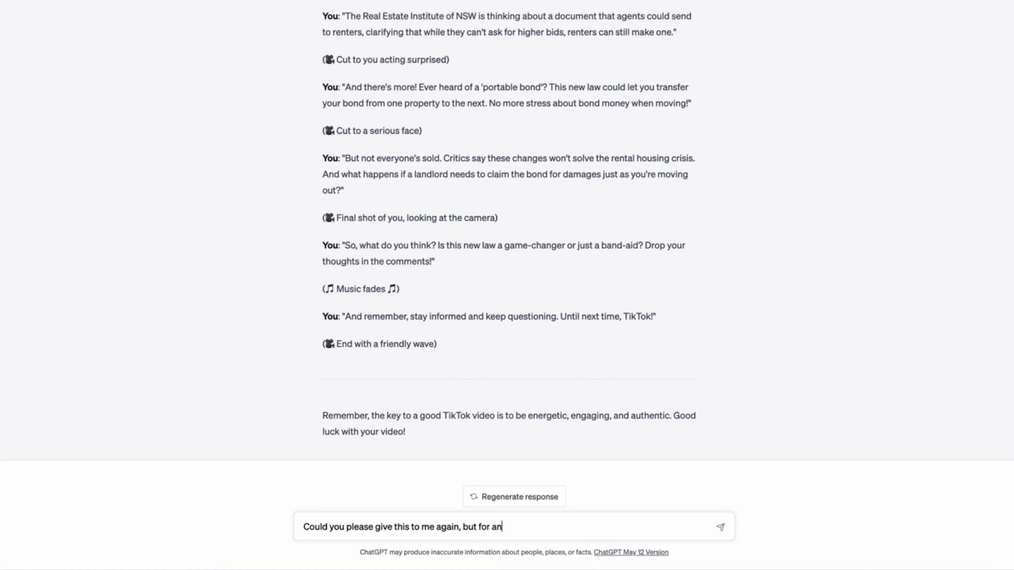
{"action": "type", "text": " audience of 30-50 year"}
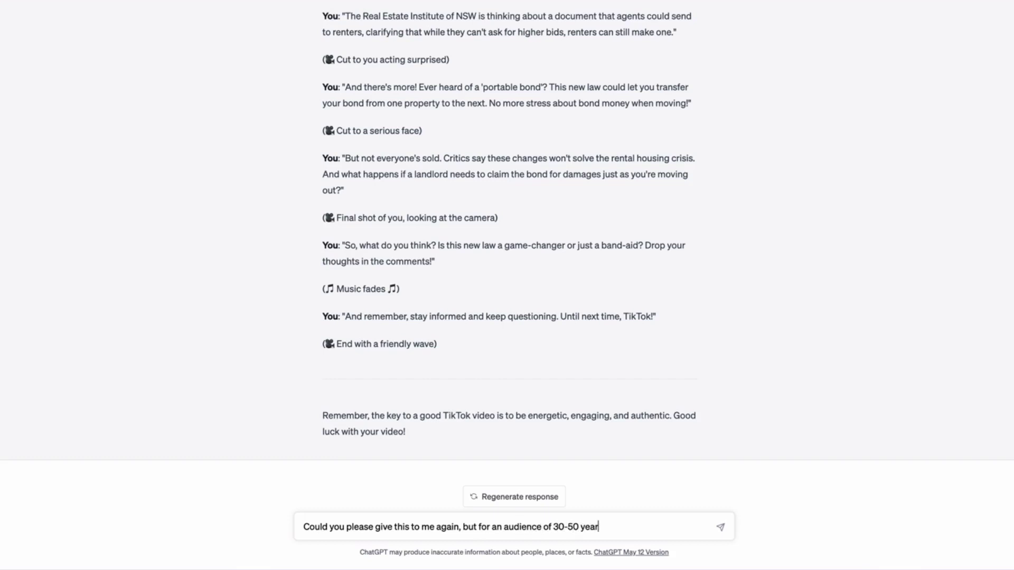
{"action": "type", "text": " old real estate agents"}
{"action": "double_click", "coordinate": [559, 526]}
{"action": "type", "text": "25-50 ye"}
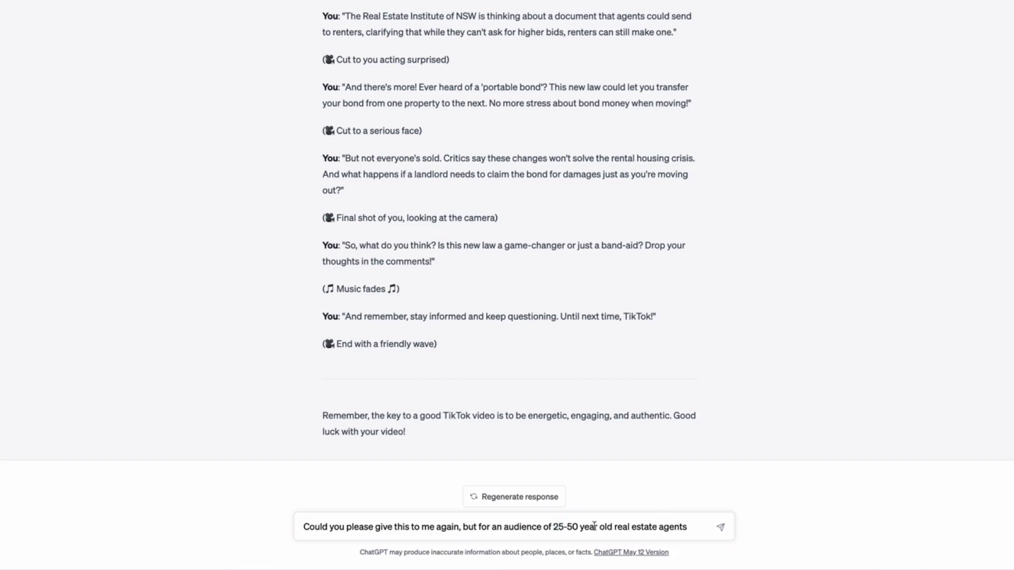
{"action": "type", "text": "ar old real estate agents and don't worry s"}
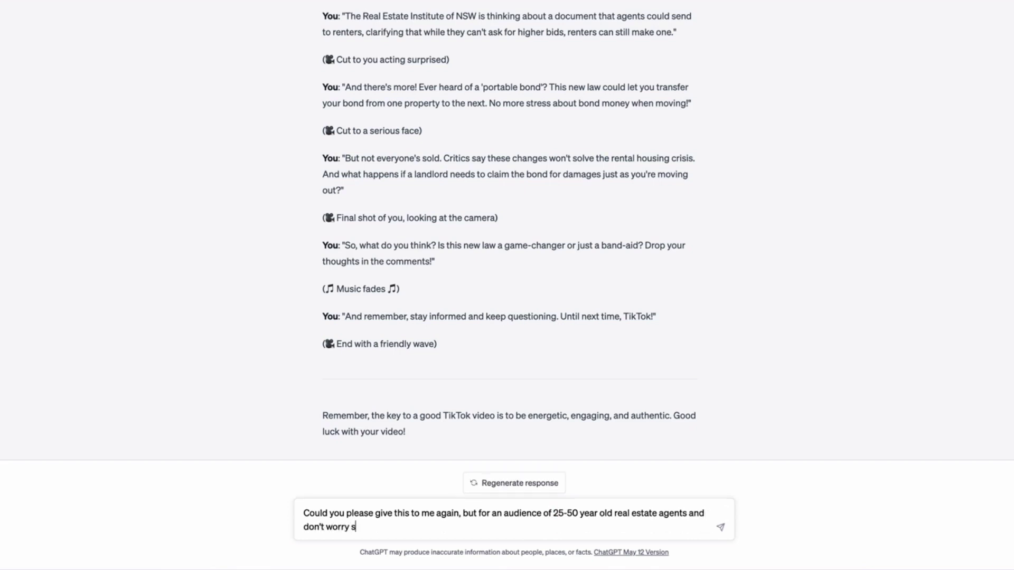
{"action": "type", "text": "o much about the gestures ju"}
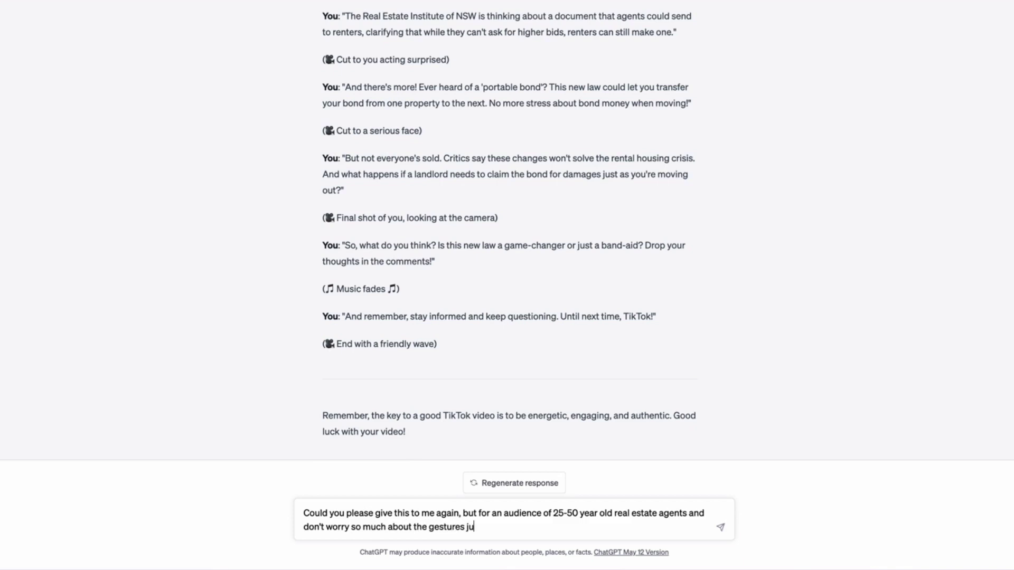
{"action": "type", "text": "st give me the narration"}
{"action": "key", "text": "Return"}
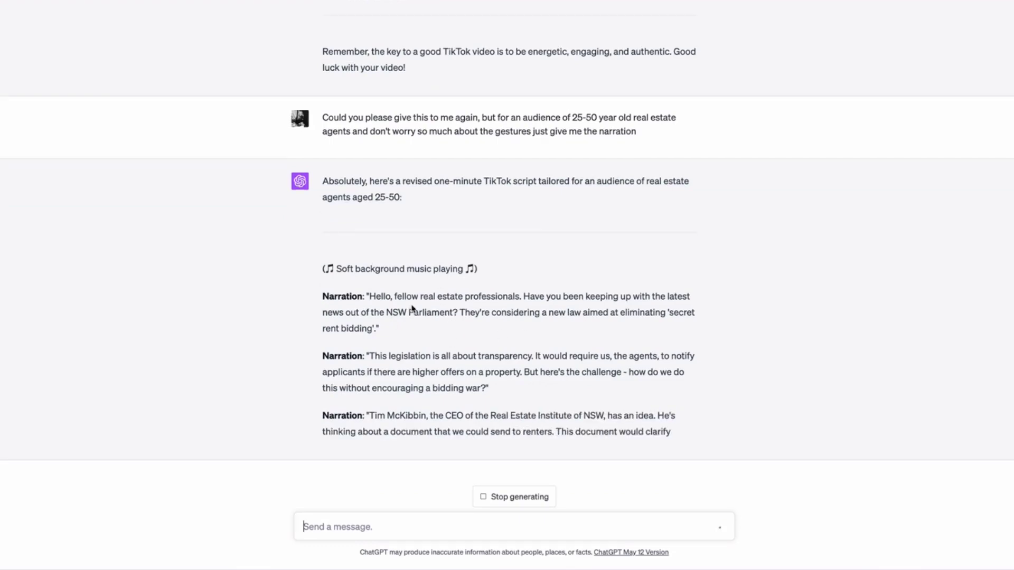
{"action": "scroll", "coordinate": [410, 308], "scroll_direction": "up", "scroll_amount": 15}
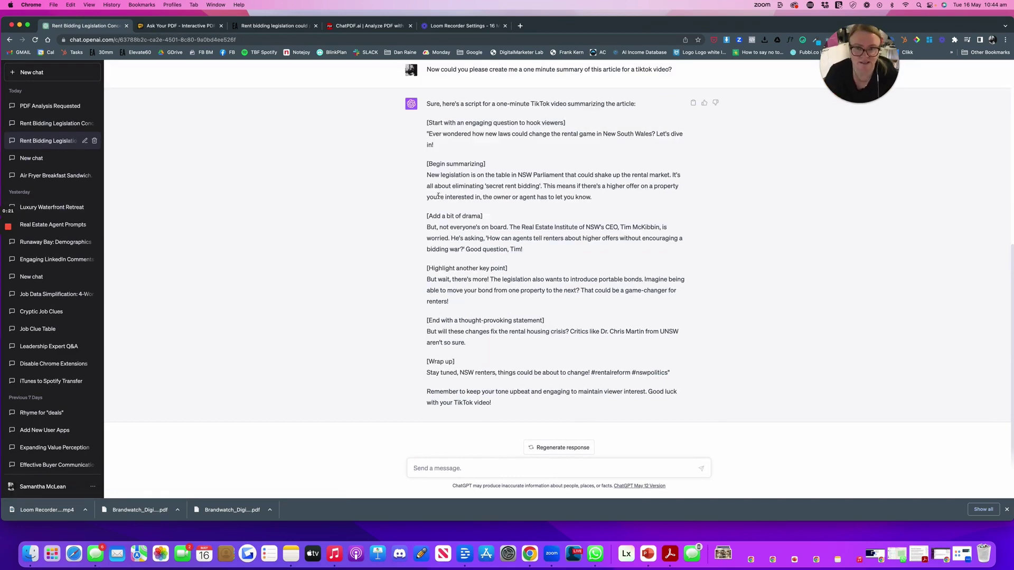
{"action": "scroll", "coordinate": [519, 218], "scroll_direction": "up", "scroll_amount": 1}
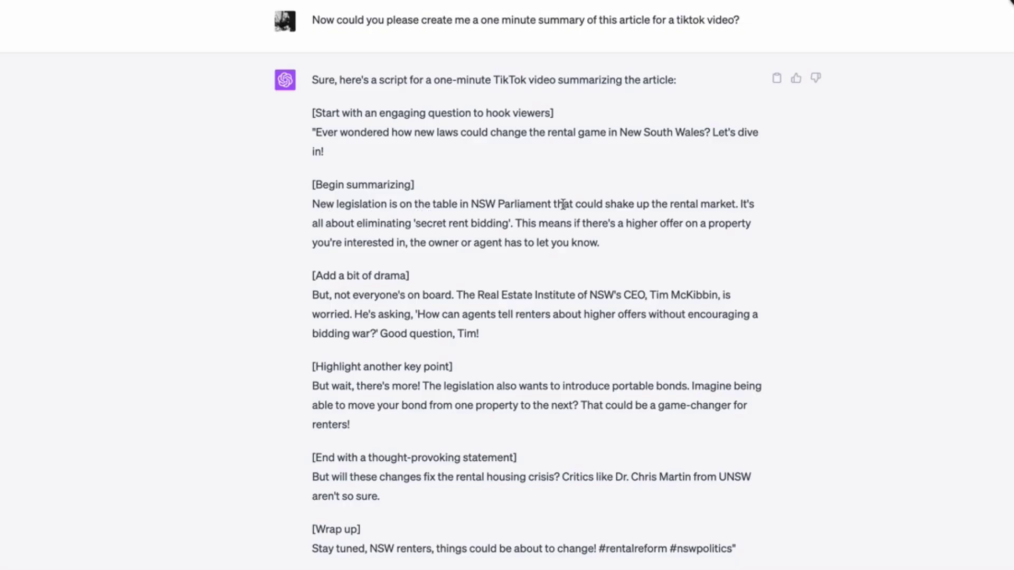
{"action": "scroll", "coordinate": [345, 247], "scroll_direction": "down", "scroll_amount": 1}
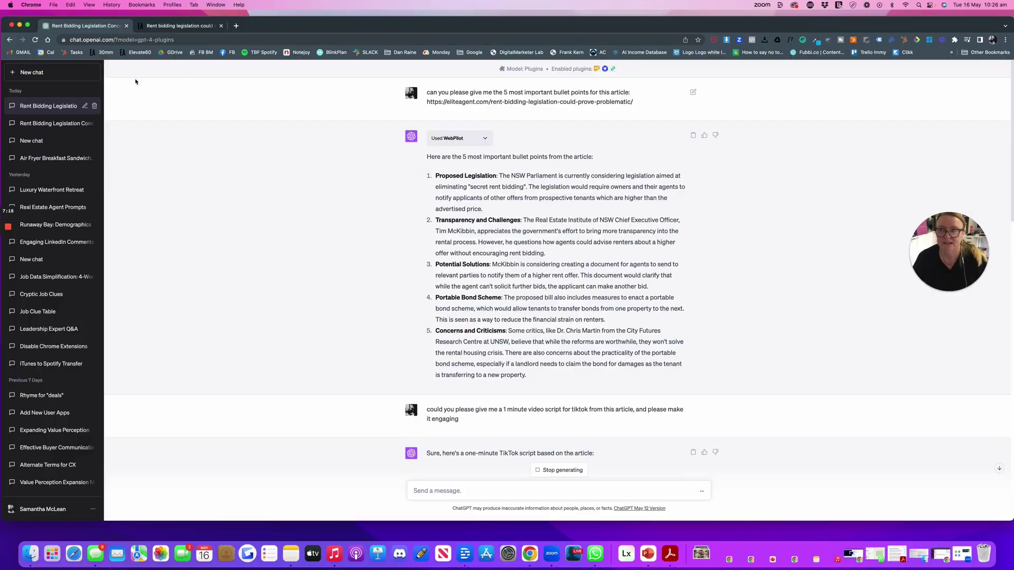
Start a fresh chat, review the three enabled plugins, and open the Plugin store.
{"action": "left_click", "coordinate": [68, 75]}
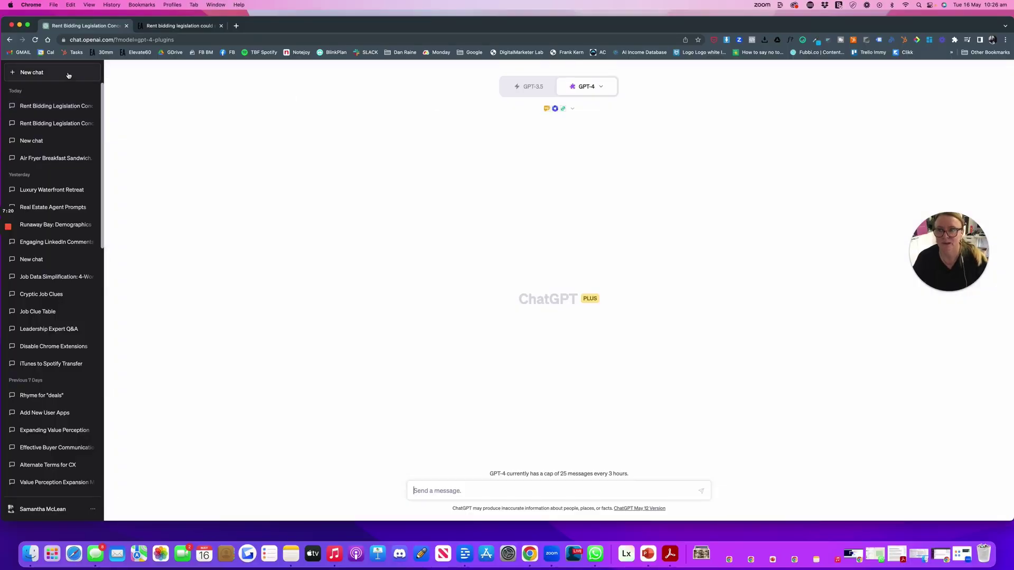
{"action": "left_click", "coordinate": [578, 110]}
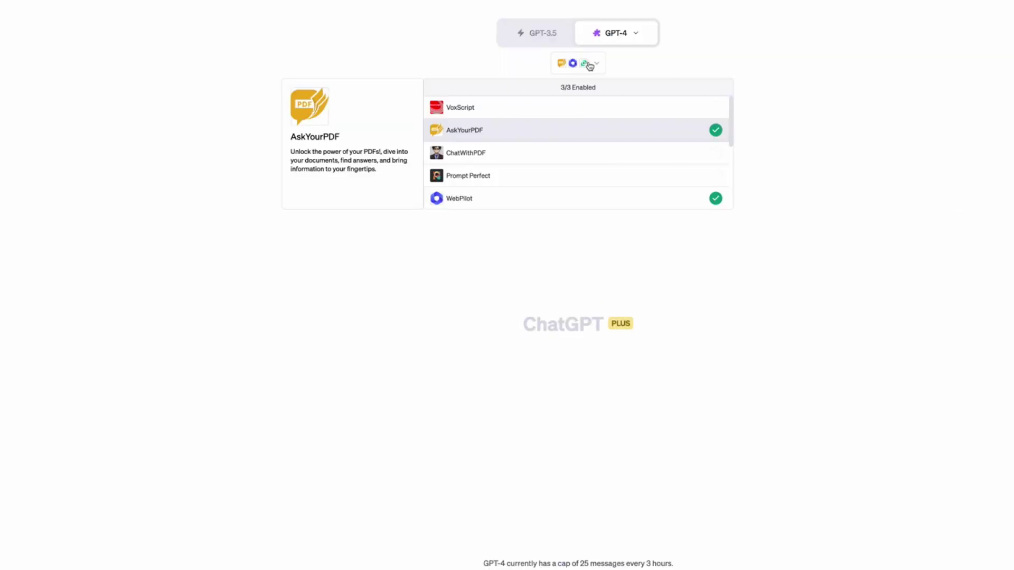
{"action": "left_click", "coordinate": [548, 108]}
{"action": "left_click", "coordinate": [548, 108]}
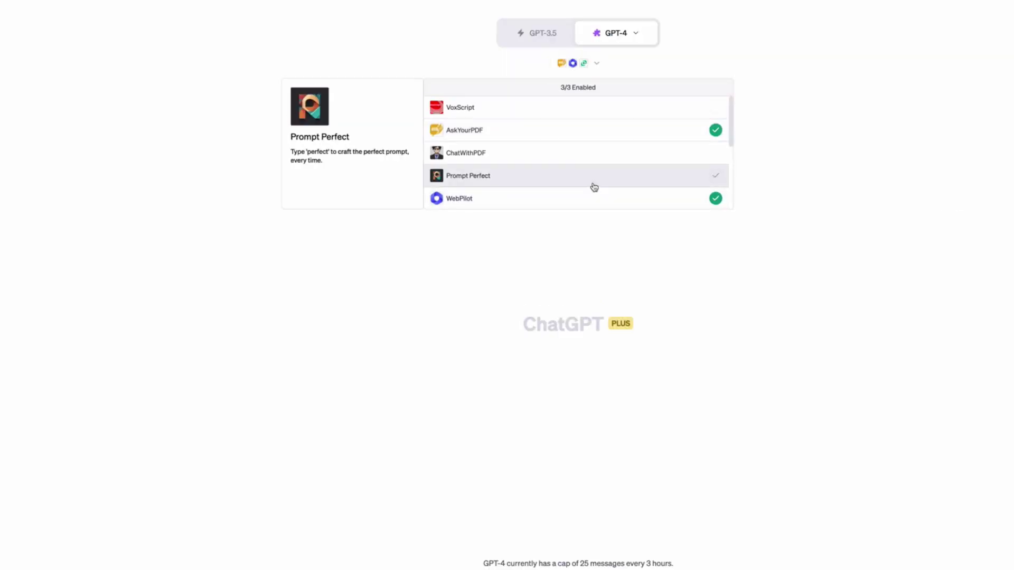
{"action": "scroll", "coordinate": [593, 185], "scroll_direction": "down", "scroll_amount": 5}
{"action": "left_click", "coordinate": [498, 201]}
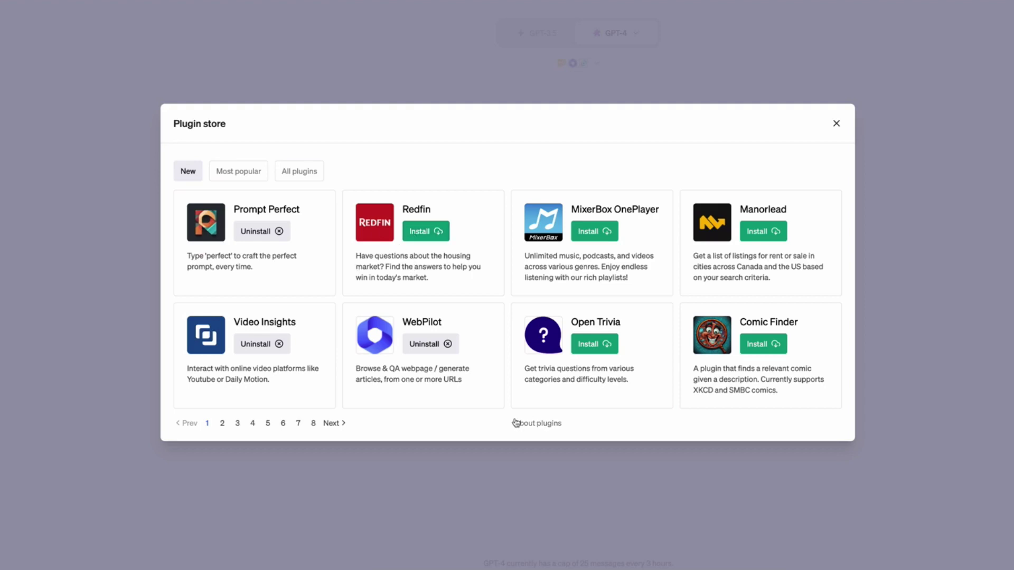
Page through the Plugin store's New listings from page 2 to page 7.
{"action": "left_click", "coordinate": [342, 425]}
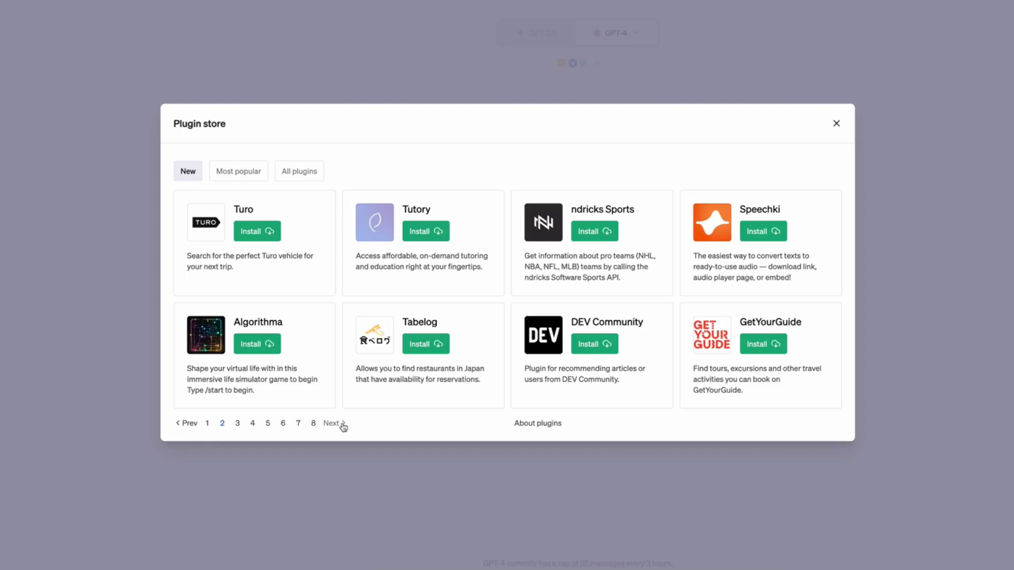
{"action": "left_click", "coordinate": [342, 425]}
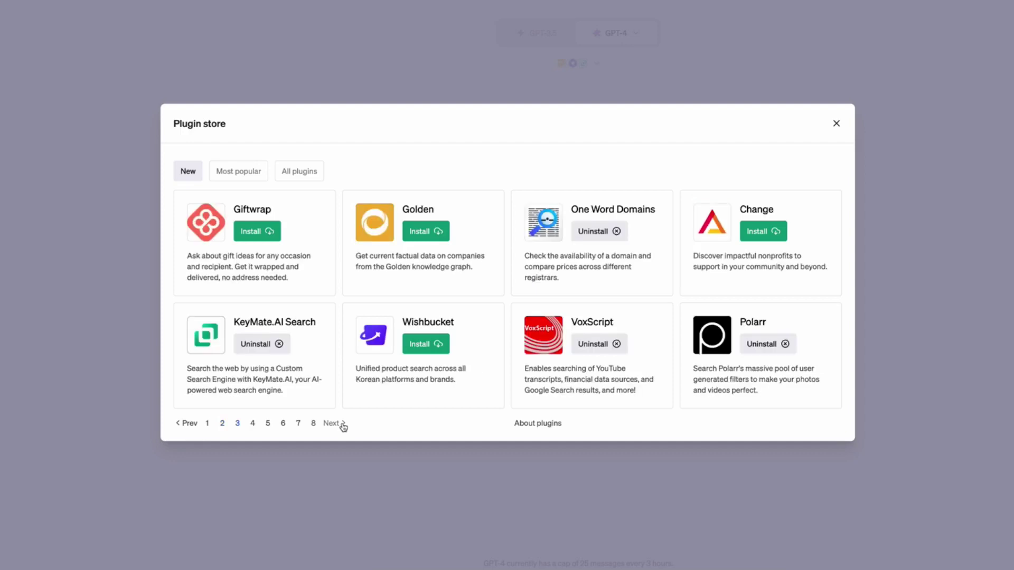
{"action": "left_click", "coordinate": [343, 425]}
{"action": "left_click", "coordinate": [342, 425]}
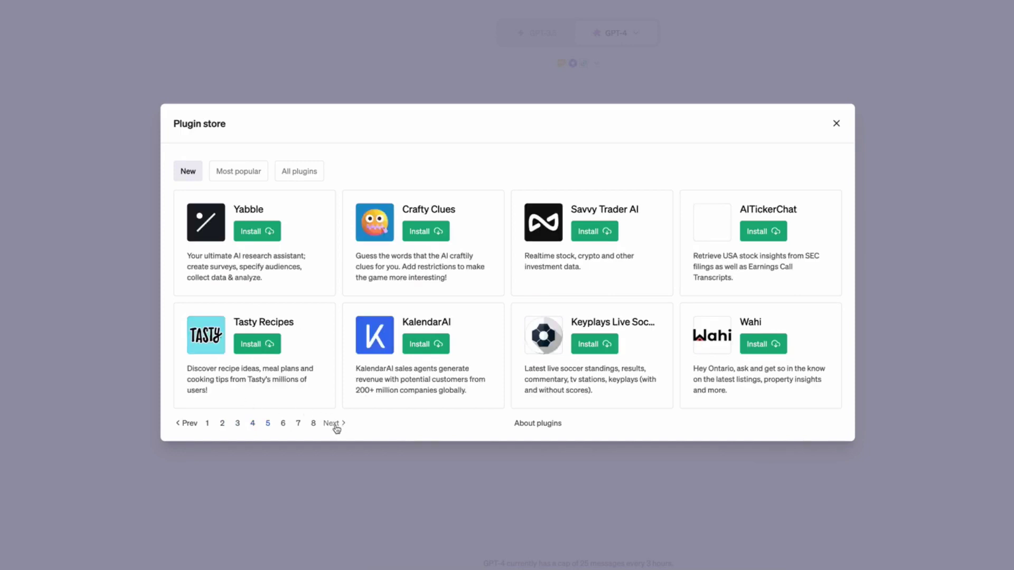
{"action": "left_click", "coordinate": [336, 430]}
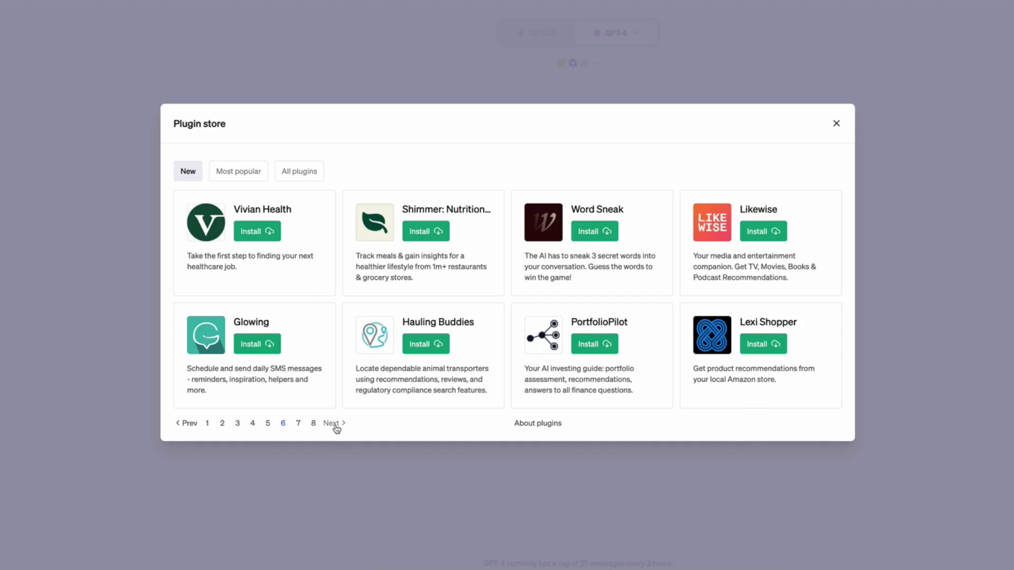
{"action": "left_click", "coordinate": [336, 425]}
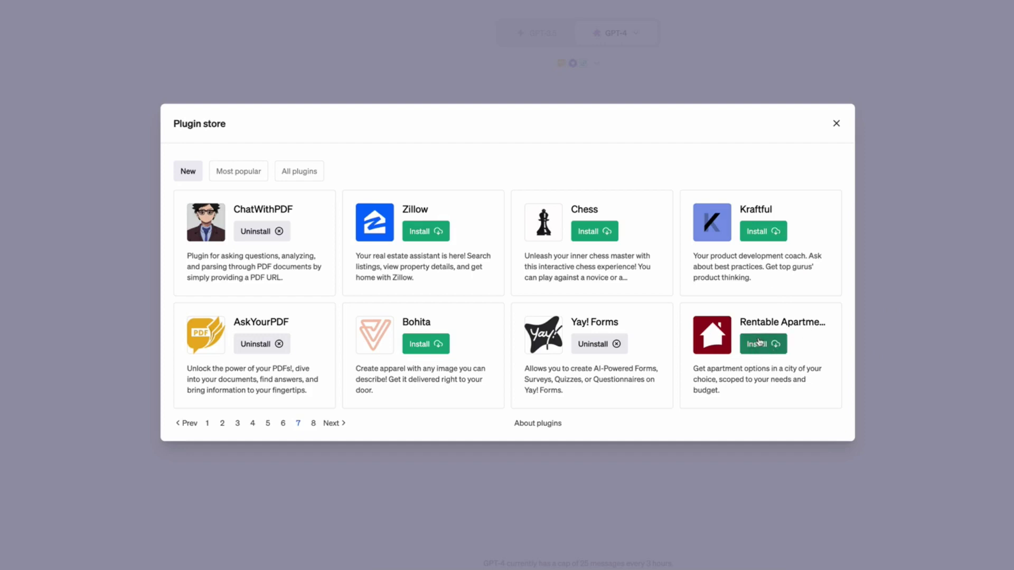
Close the Plugin store, copy the Brandwatch 2023 Digital Marketing Trends PDF link, and return to the chat.
{"action": "left_click", "coordinate": [835, 124]}
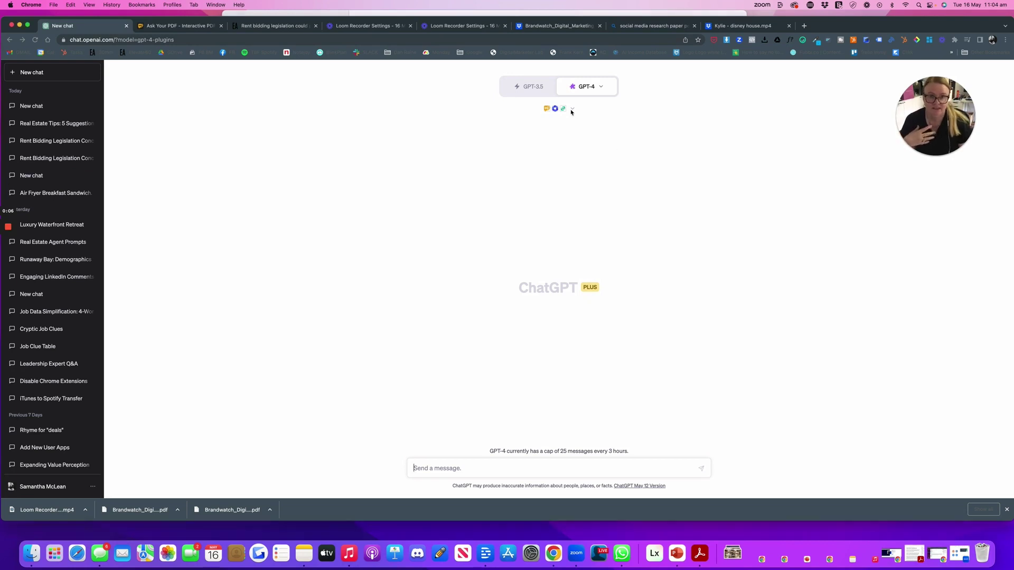
{"action": "left_click", "coordinate": [572, 109]}
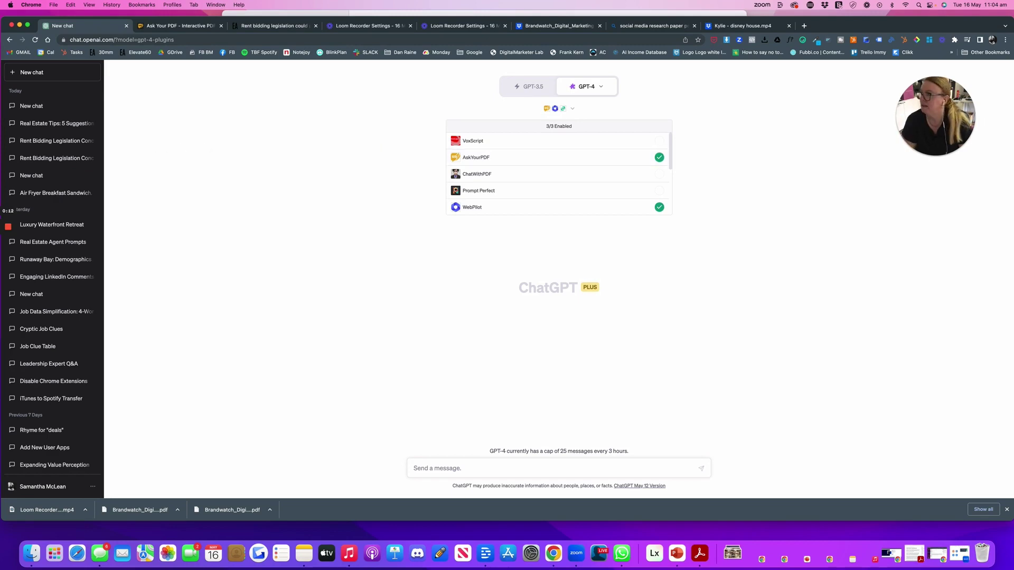
{"action": "left_click", "coordinate": [266, 37]}
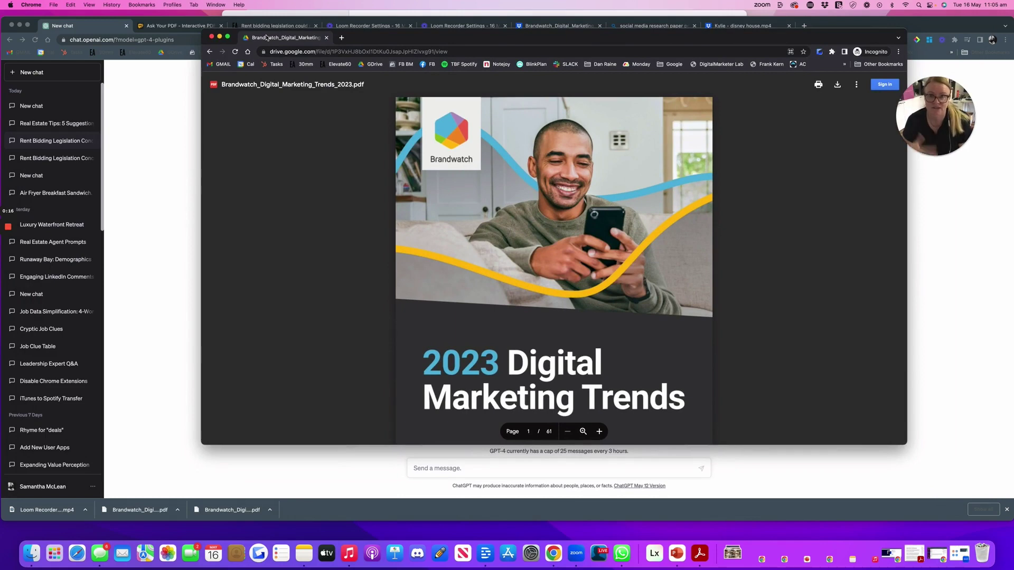
{"action": "left_click_drag", "start_coordinate": [267, 37], "coordinate": [292, 47]}
{"action": "left_click", "coordinate": [344, 61]}
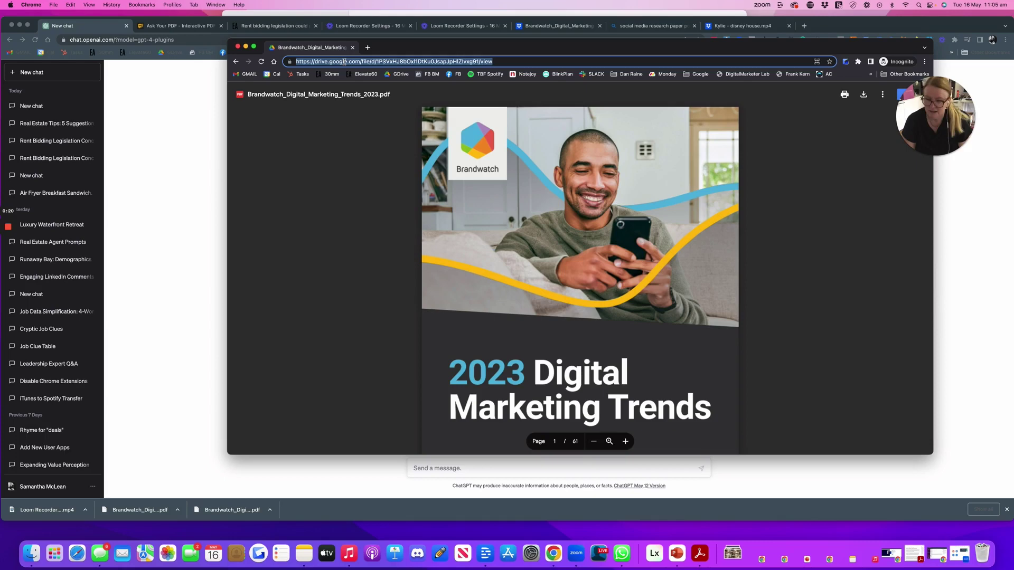
{"action": "left_click_drag", "start_coordinate": [411, 45], "coordinate": [235, 315]}
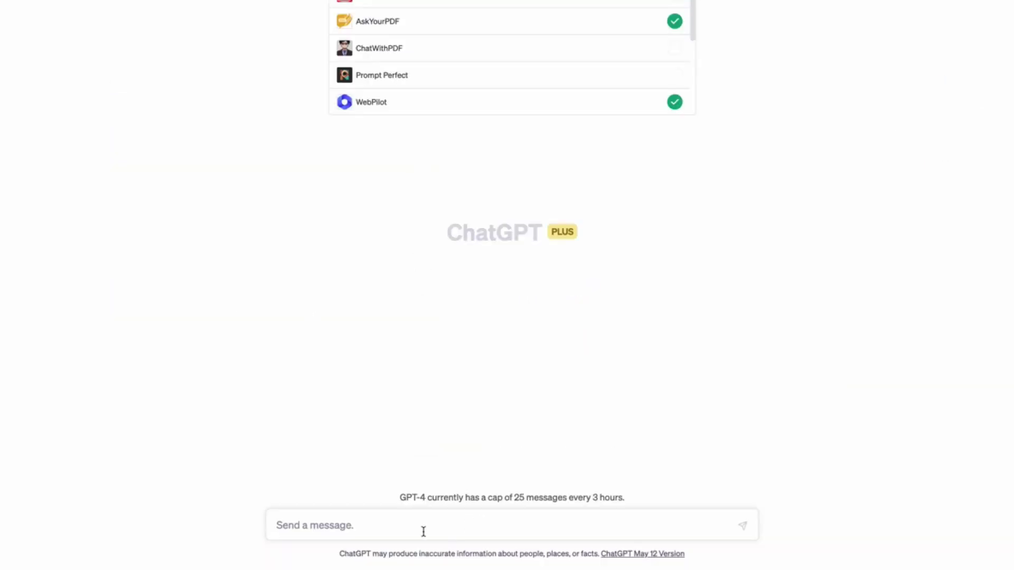
{"action": "left_click", "coordinate": [503, 470]}
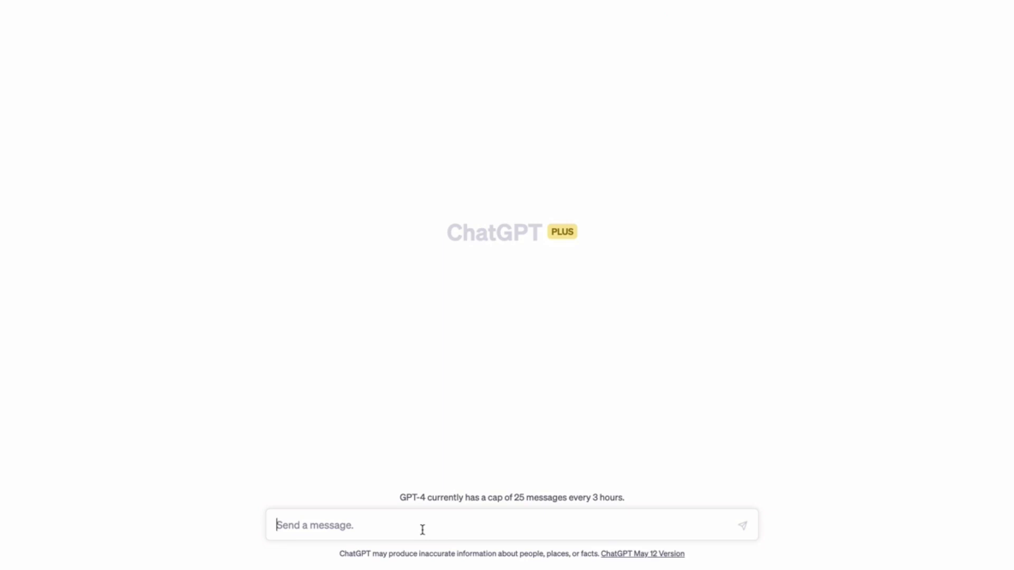
Ask ChatGPT 'could you please give me a summary of this pdf' with the Drive link.
{"action": "type", "text": "could"}
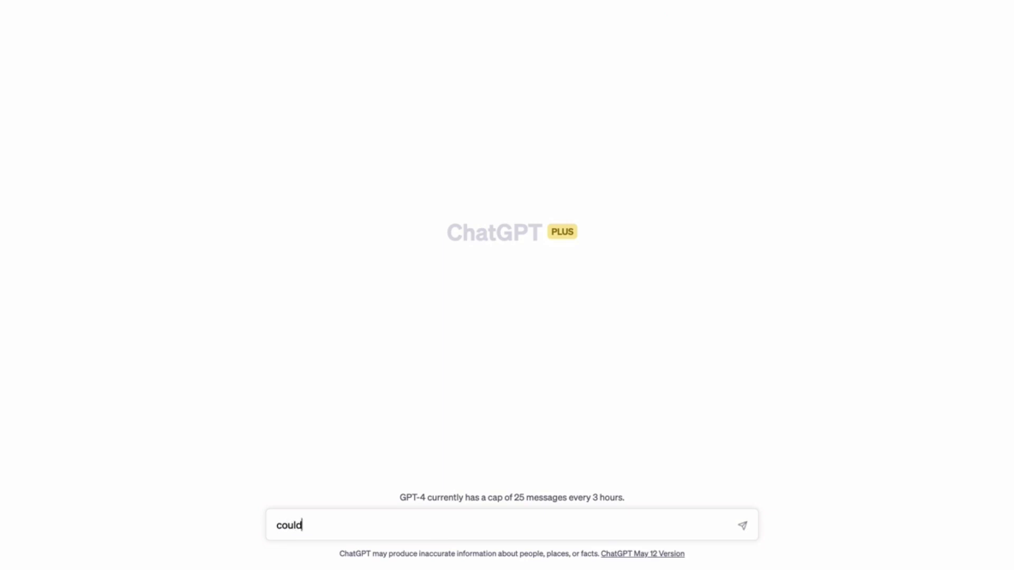
{"action": "type", "text": " you please give me a summary of this "}
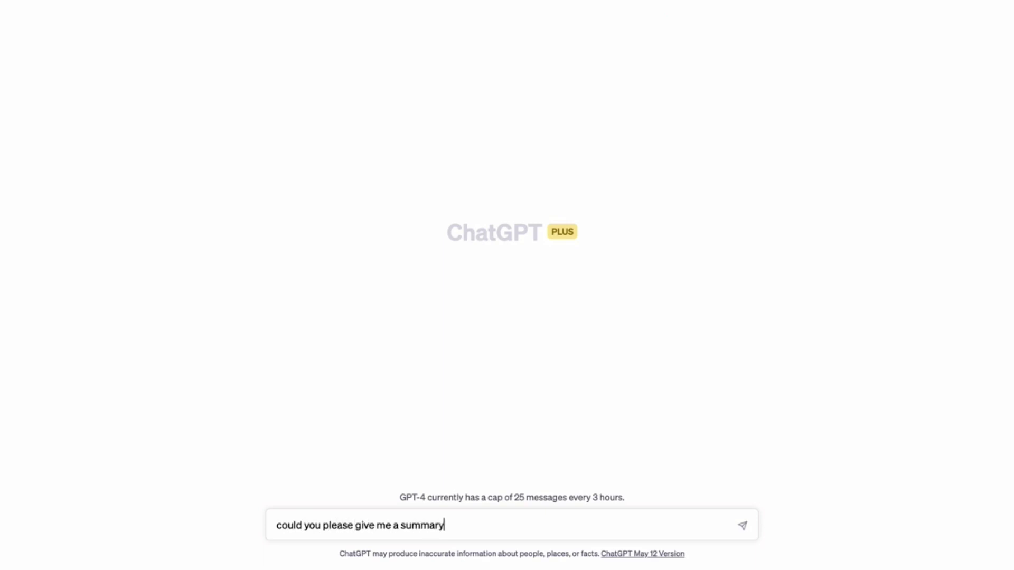
{"action": "type", "text": "pdf"}
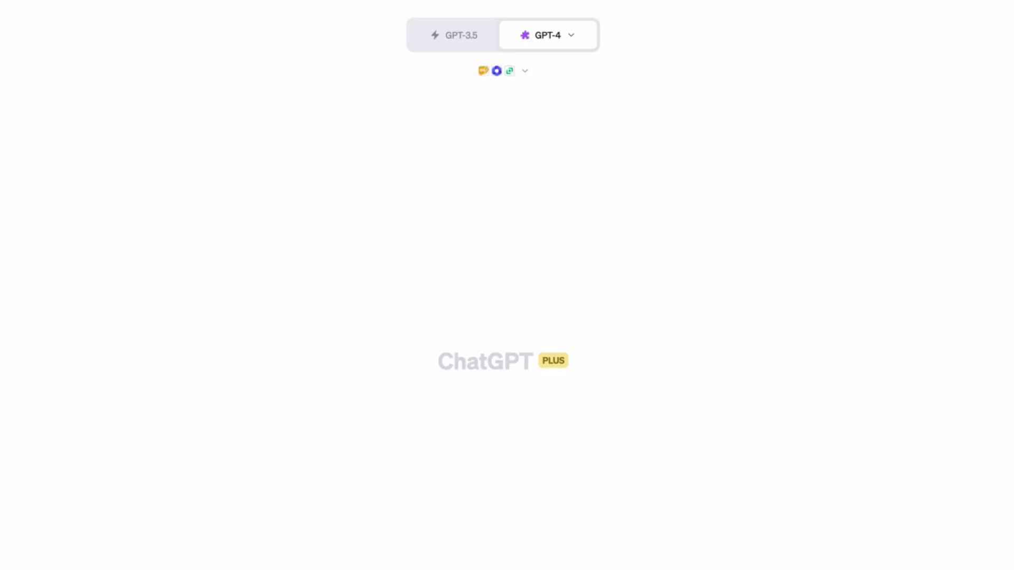
{"action": "key", "text": "Return"}
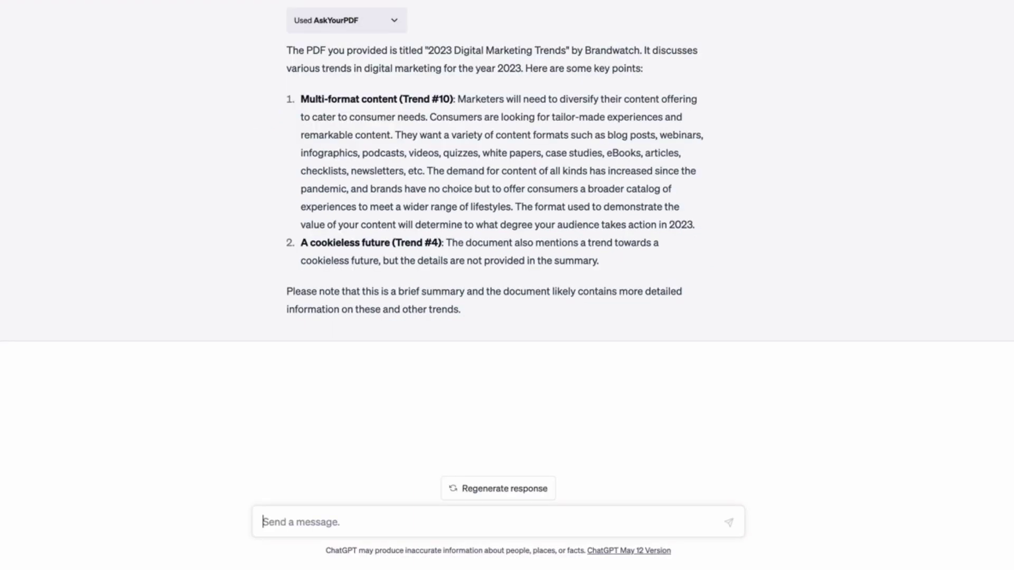
Ask ChatGPT, as a real estate agent, for 5 business tips from this PDF.
{"action": "type", "text": "I"}
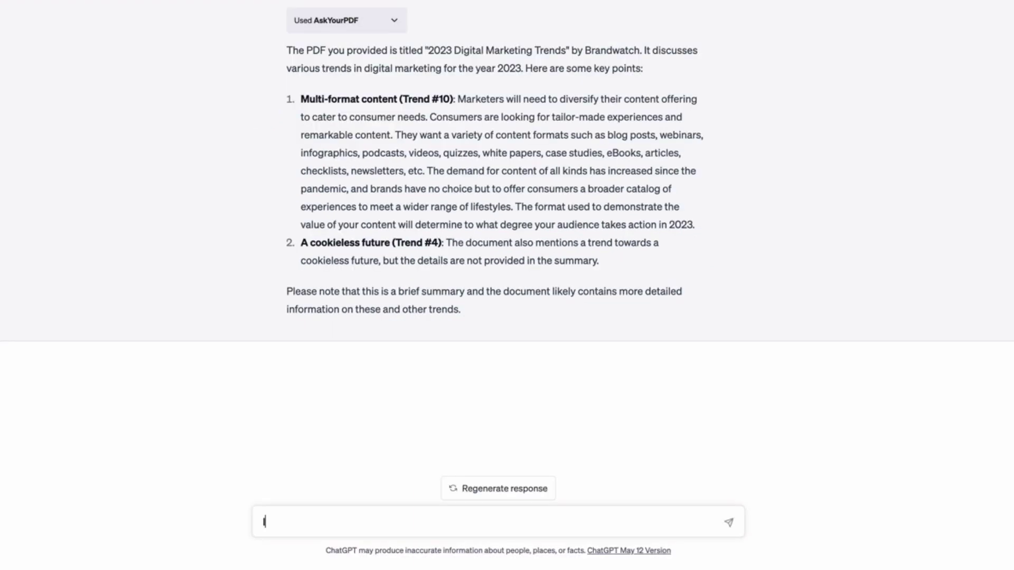
{"action": "type", "text": "'m a real estate agent, co"}
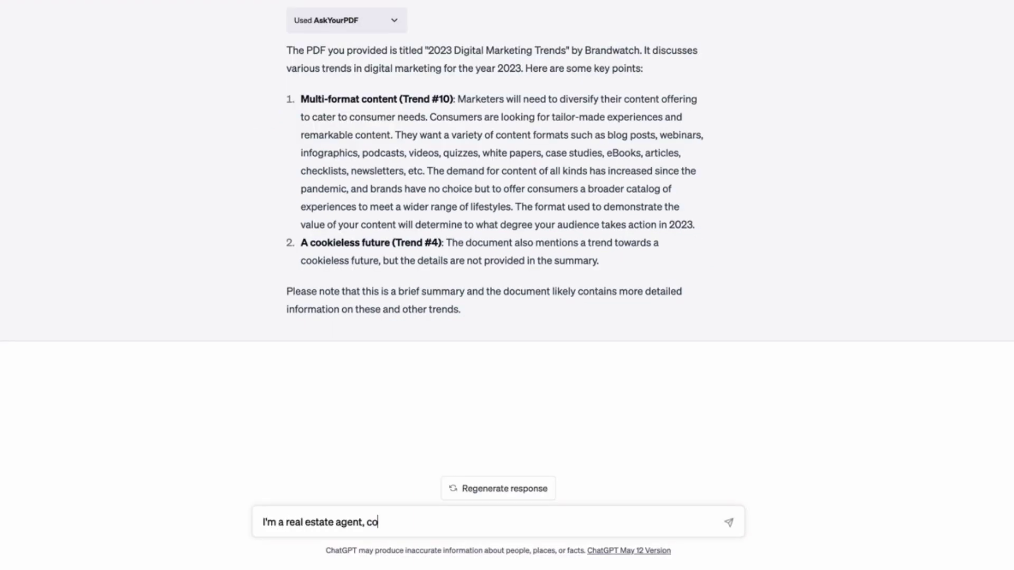
{"action": "type", "text": "uld you please gi"}
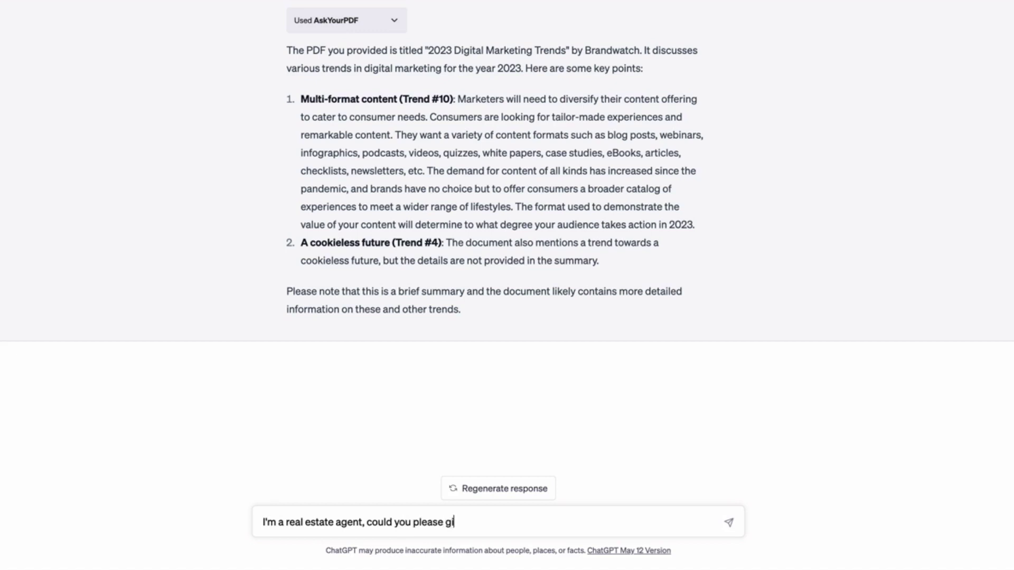
{"action": "type", "text": "ve me 5 tips that I ca"}
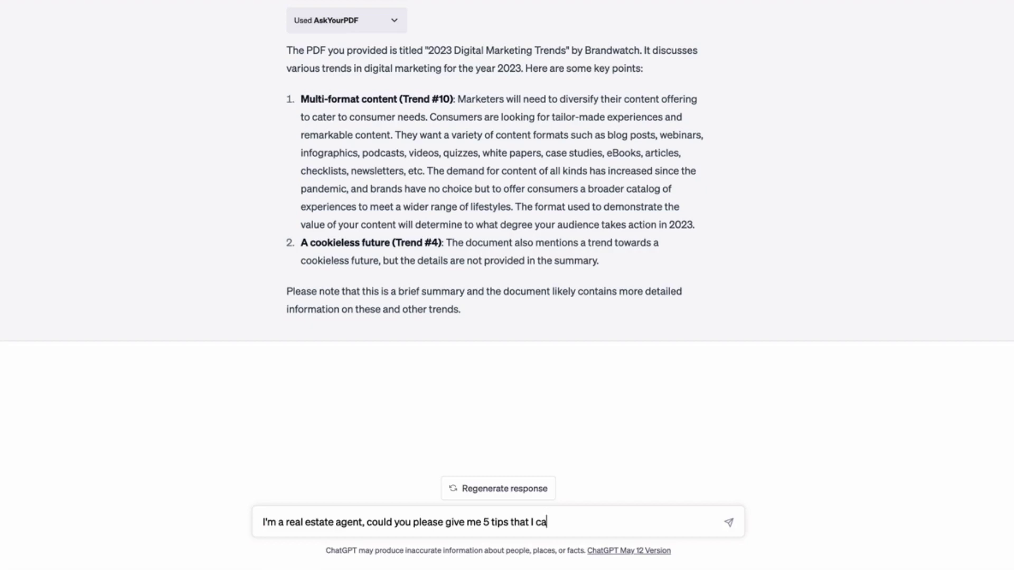
{"action": "type", "text": "n use in my business from this PDF"}
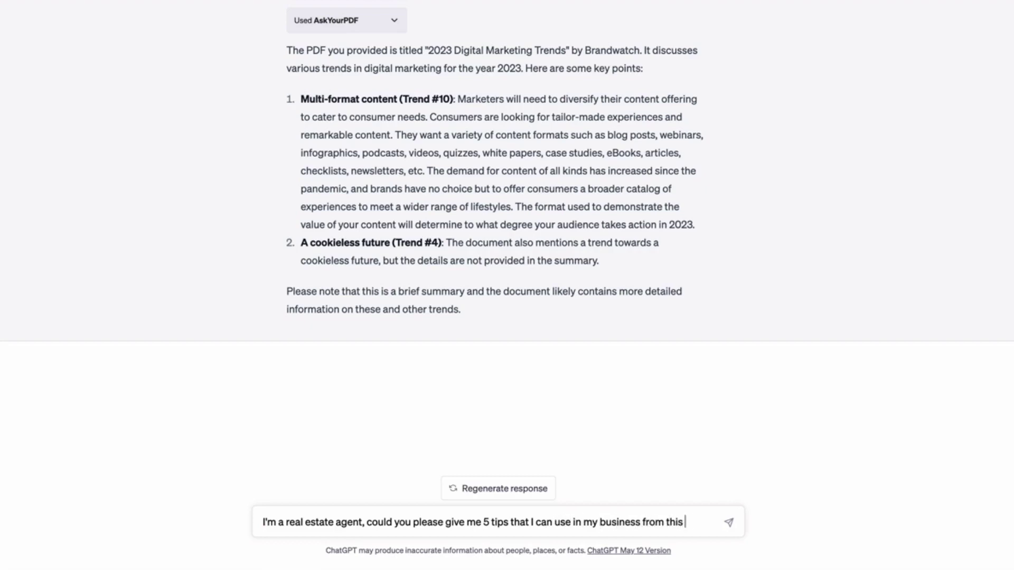
{"action": "key", "text": "Return"}
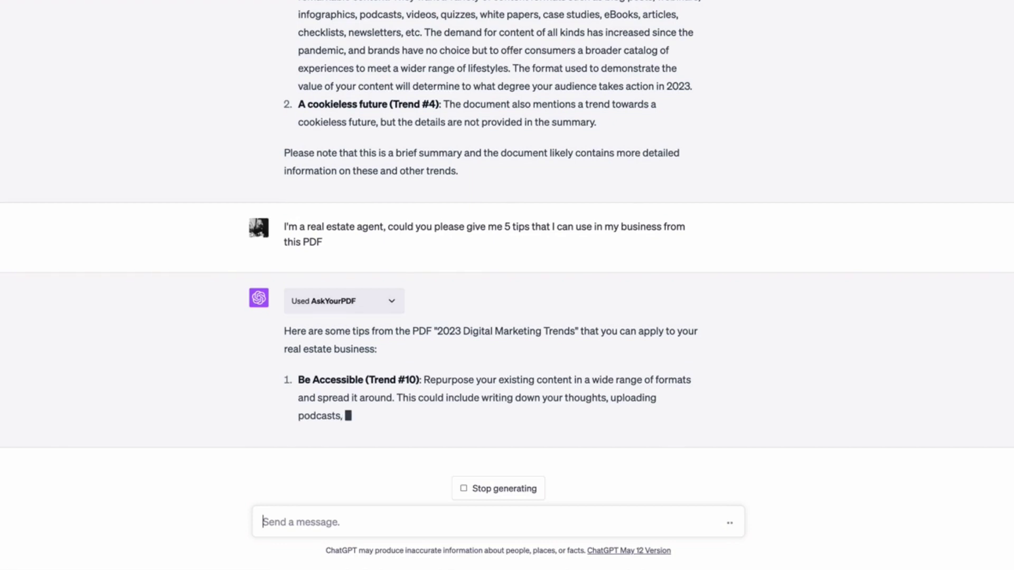